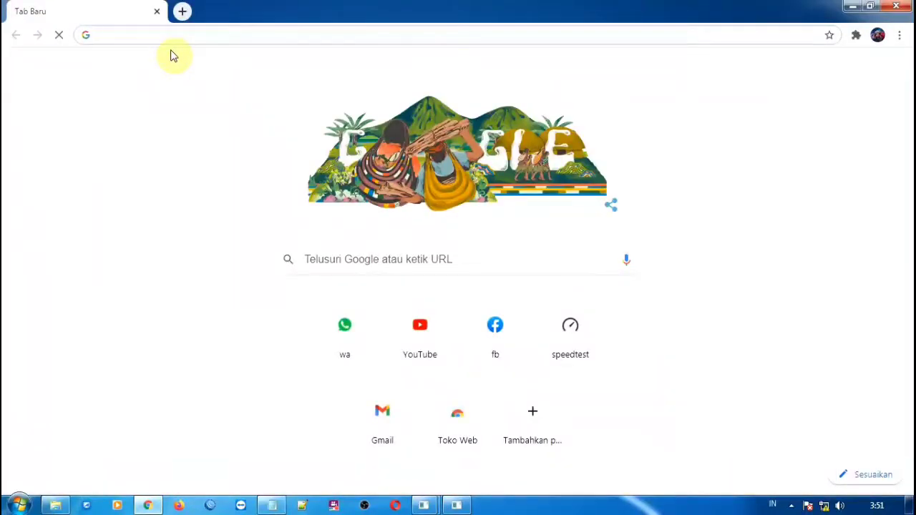
Open the TOTOLINK router's login page at 192.168.0.1
{"action": "type", "text": "1"}
{"action": "left_click", "coordinate": [175, 38]}
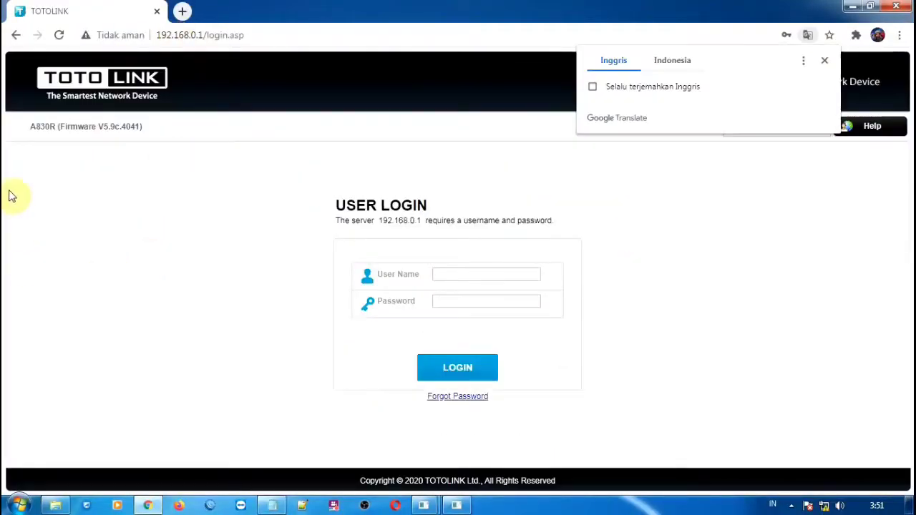
{"action": "left_click_drag", "start_coordinate": [32, 128], "coordinate": [57, 128]}
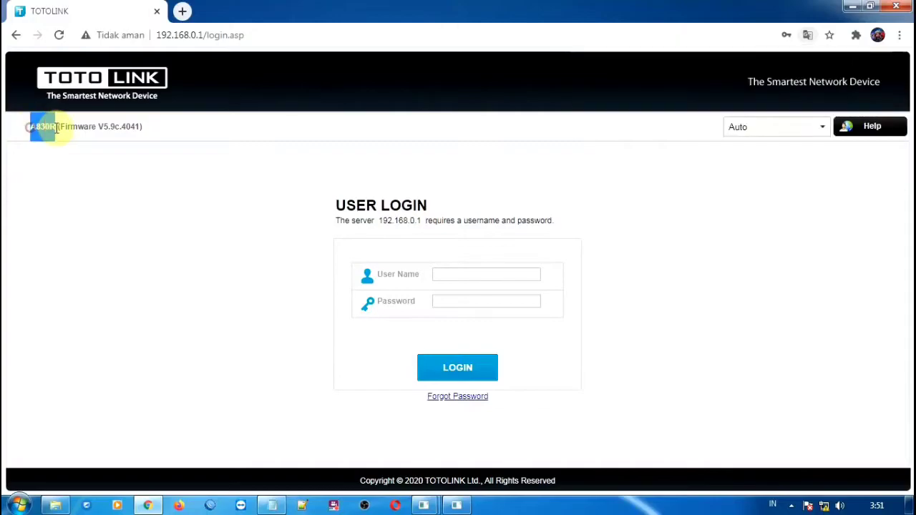
{"action": "left_click", "coordinate": [74, 225]}
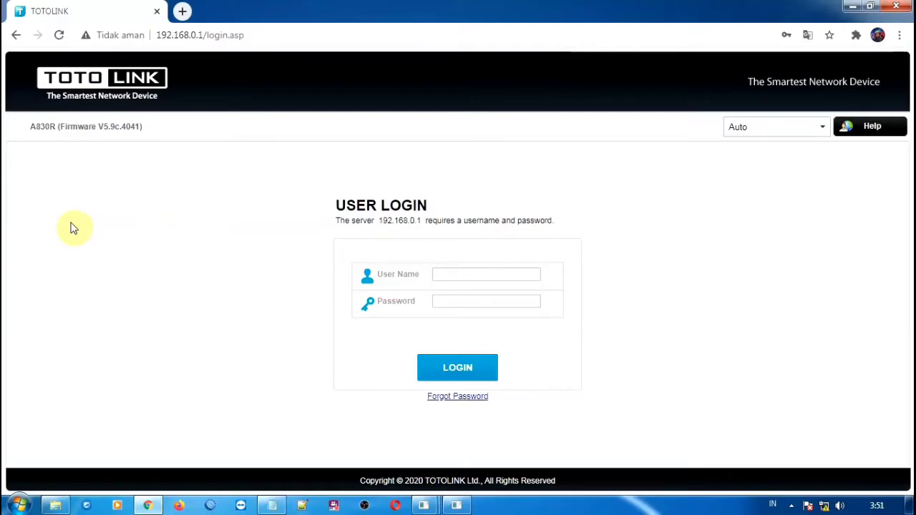
Log in to the router as admin with the account password
{"action": "left_click", "coordinate": [465, 273]}
{"action": "left_click", "coordinate": [491, 295]}
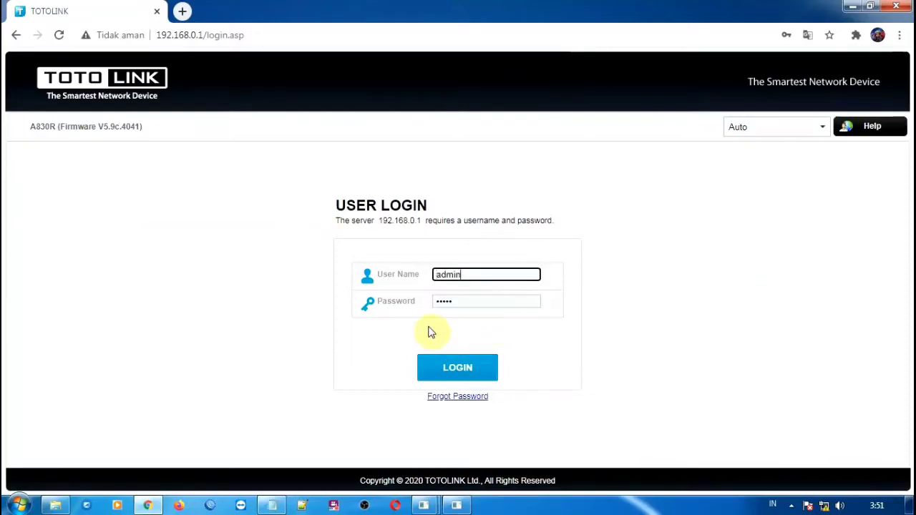
{"action": "left_click", "coordinate": [452, 369]}
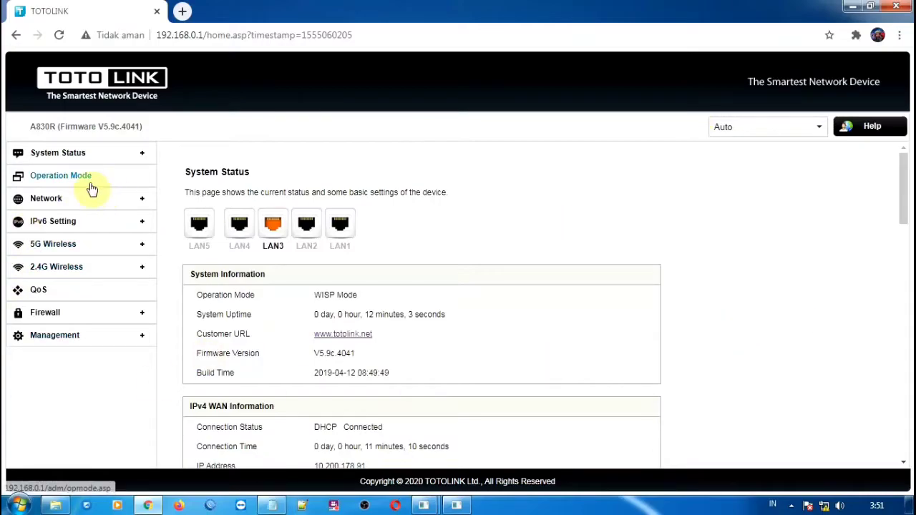
Select WISP Mode as the router's operation mode and proceed to the access point scan
{"action": "left_click", "coordinate": [63, 179]}
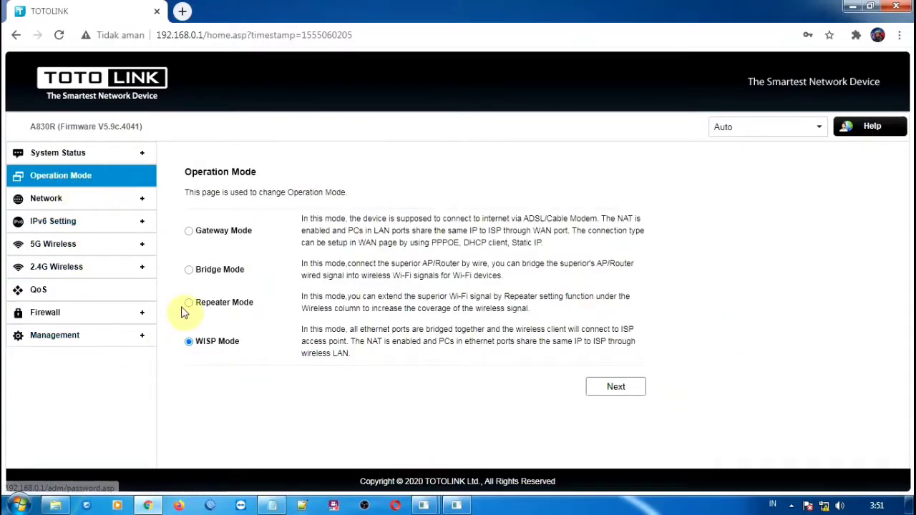
{"action": "left_click", "coordinate": [189, 233]}
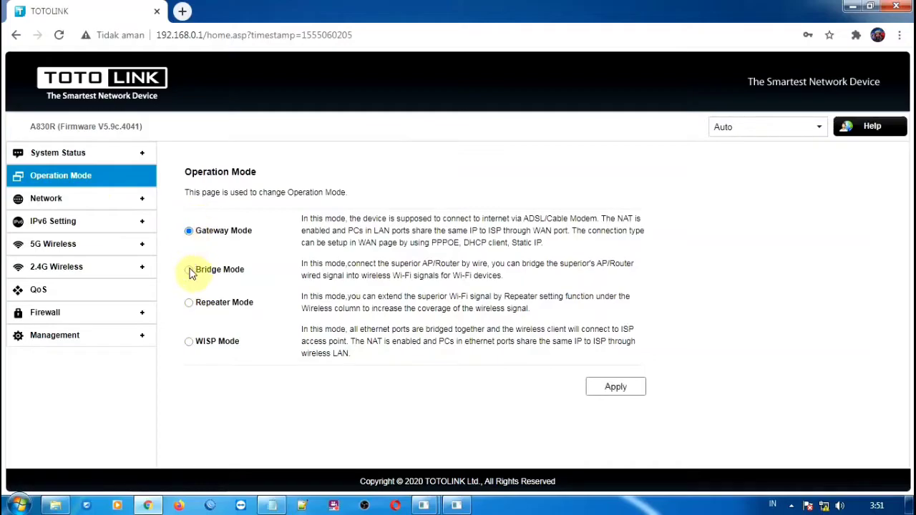
{"action": "left_click", "coordinate": [190, 273]}
{"action": "left_click", "coordinate": [190, 306]}
{"action": "left_click", "coordinate": [189, 342]}
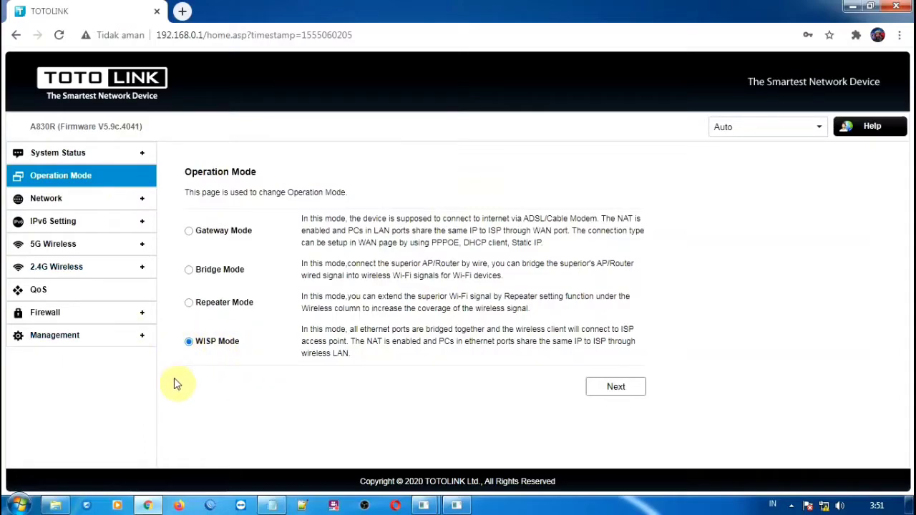
{"action": "left_click", "coordinate": [604, 390]}
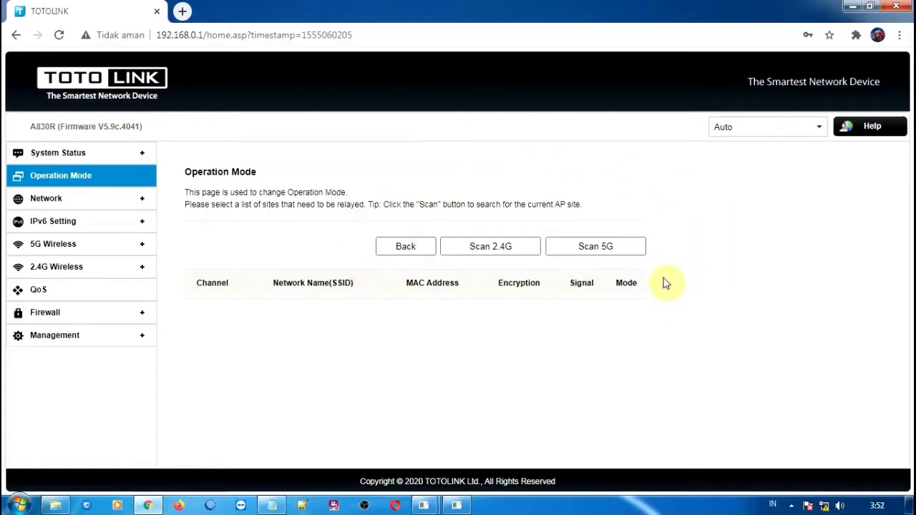
{"action": "left_click", "coordinate": [615, 246]}
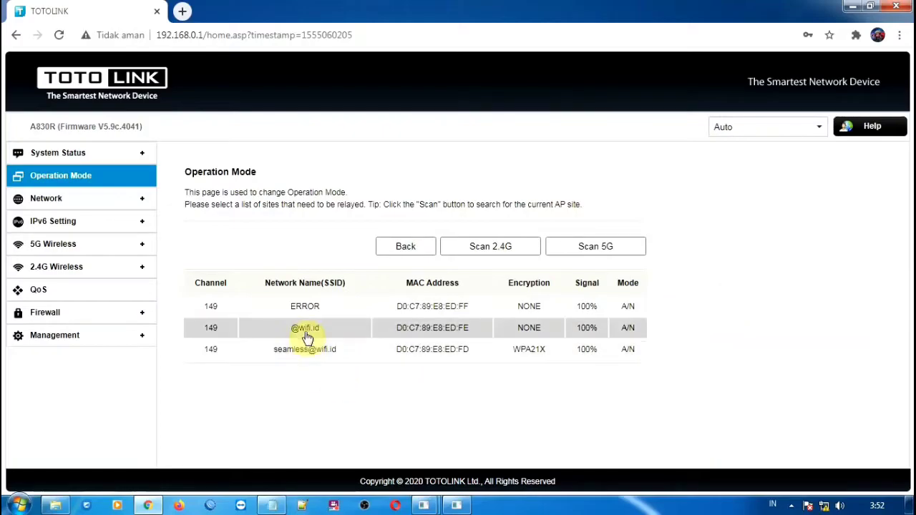
{"action": "left_click", "coordinate": [350, 336]}
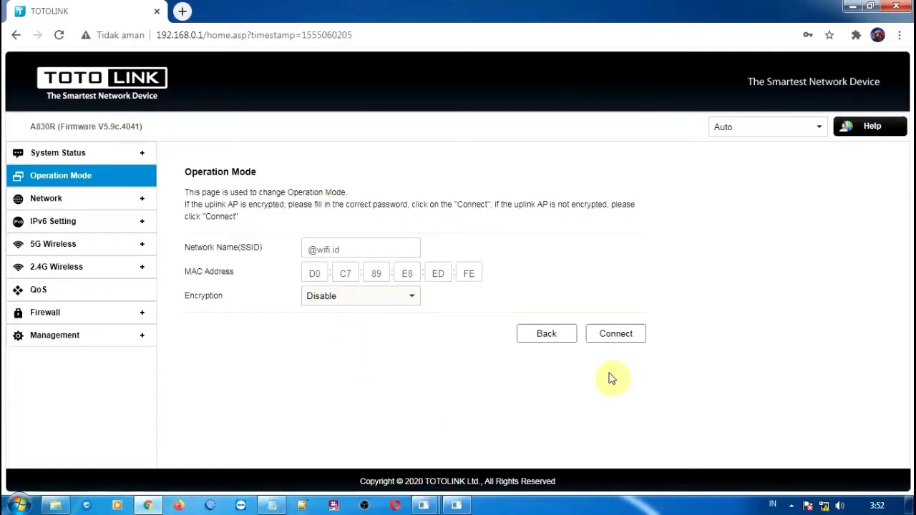
{"action": "left_click", "coordinate": [619, 336]}
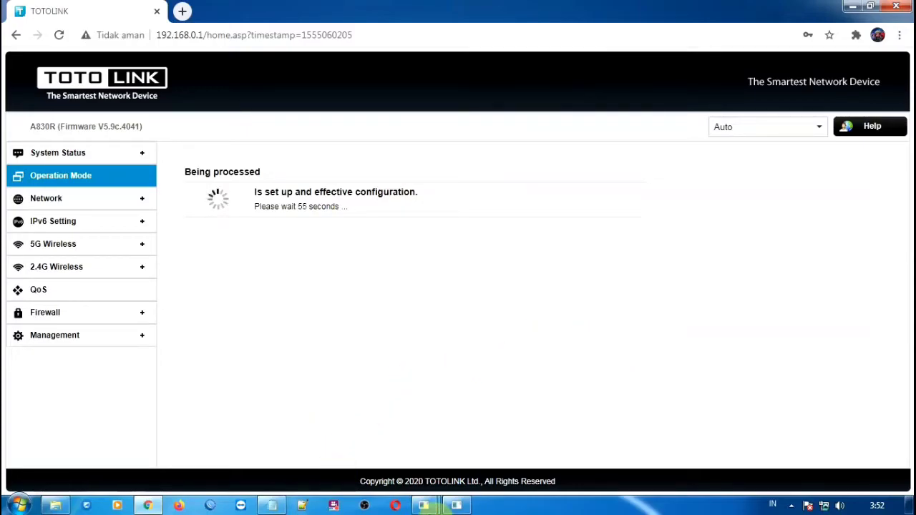
View the mirrored RMX2030 phone screen and minimise its window
{"action": "mouse_move", "coordinate": [453, 509]}
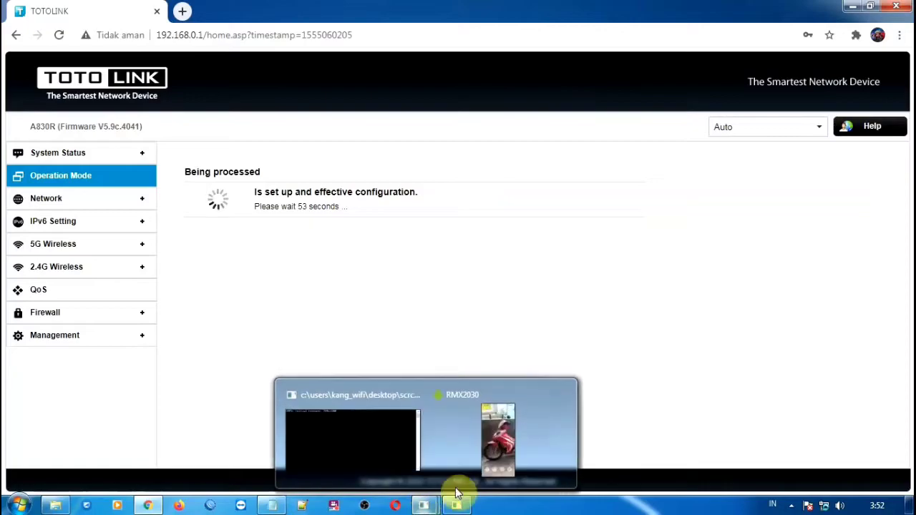
{"action": "left_click", "coordinate": [502, 447]}
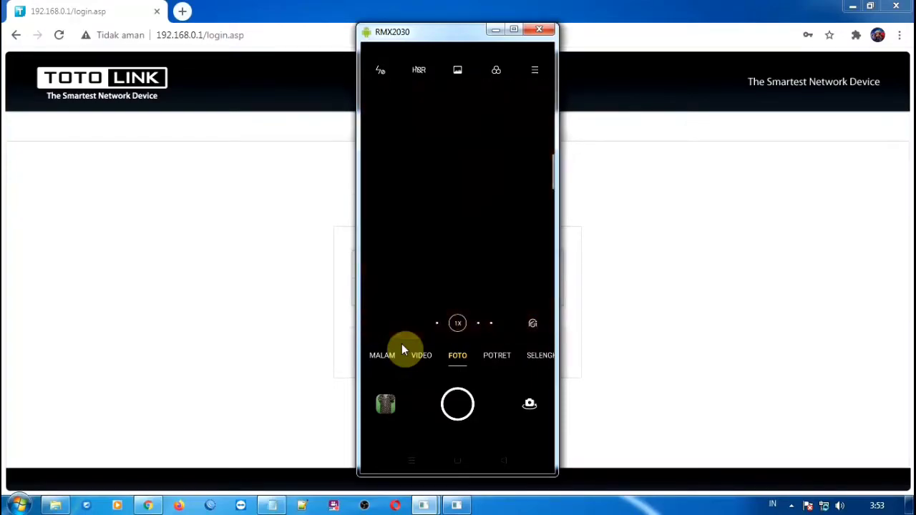
{"action": "left_click", "coordinate": [496, 29]}
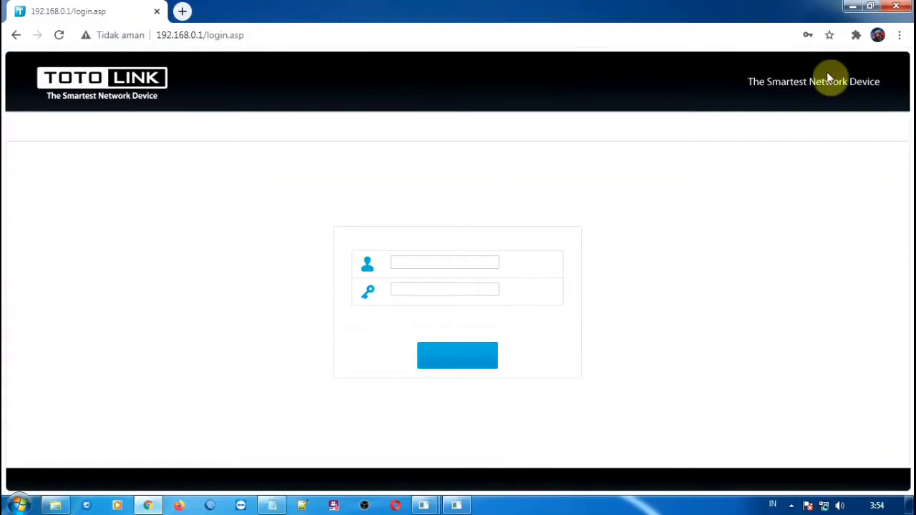
Switch to WinBox, connect to the discovered MikroTik RB941-2nD router and maximise the session window
{"action": "left_click", "coordinate": [851, 6]}
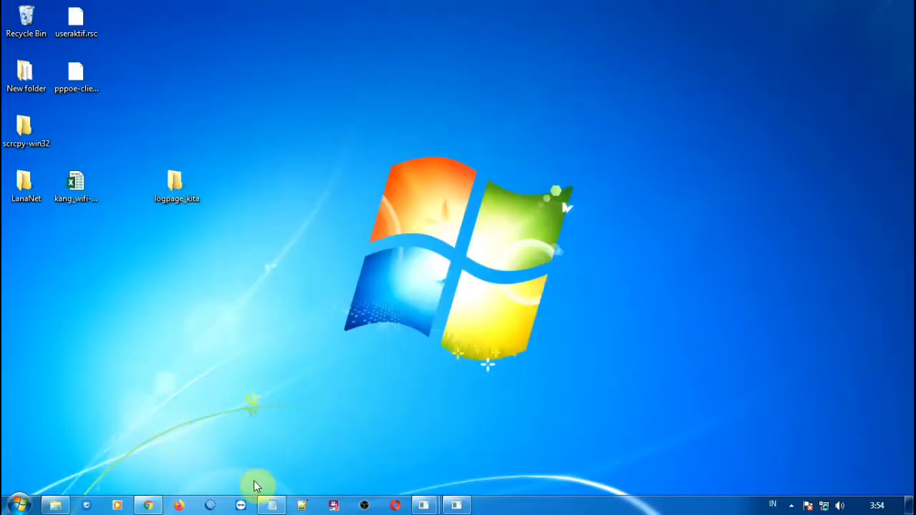
{"action": "left_click", "coordinate": [210, 506]}
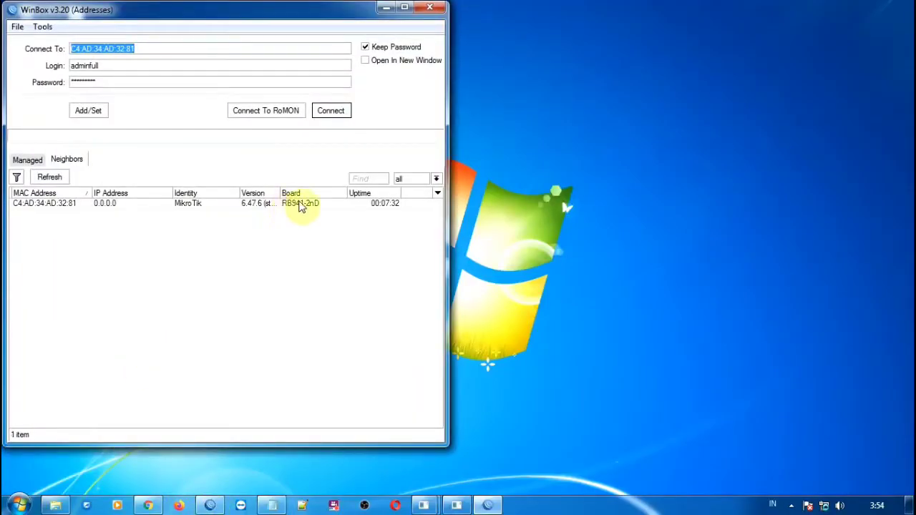
{"action": "left_click", "coordinate": [51, 204]}
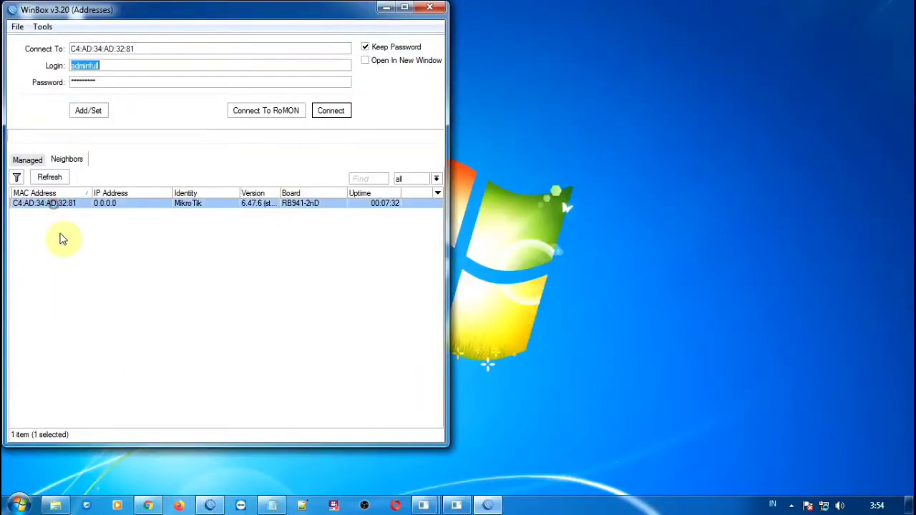
{"action": "left_click", "coordinate": [331, 111]}
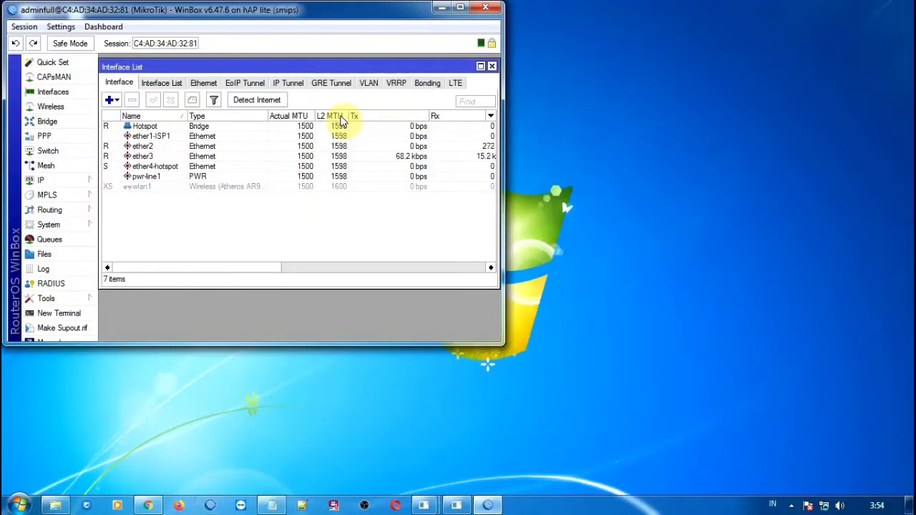
{"action": "left_click", "coordinate": [460, 7]}
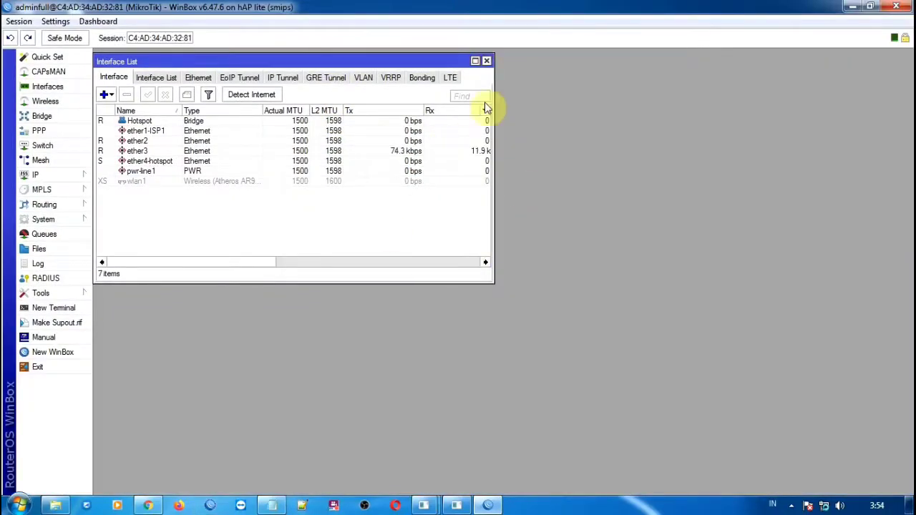
Rename the ether2 interface as ether2-totolink-wifi-id, enlarging the interface list and its name column
{"action": "left_click_drag", "start_coordinate": [495, 82], "coordinate": [747, 78]}
{"action": "left_click_drag", "start_coordinate": [591, 66], "coordinate": [757, 65]}
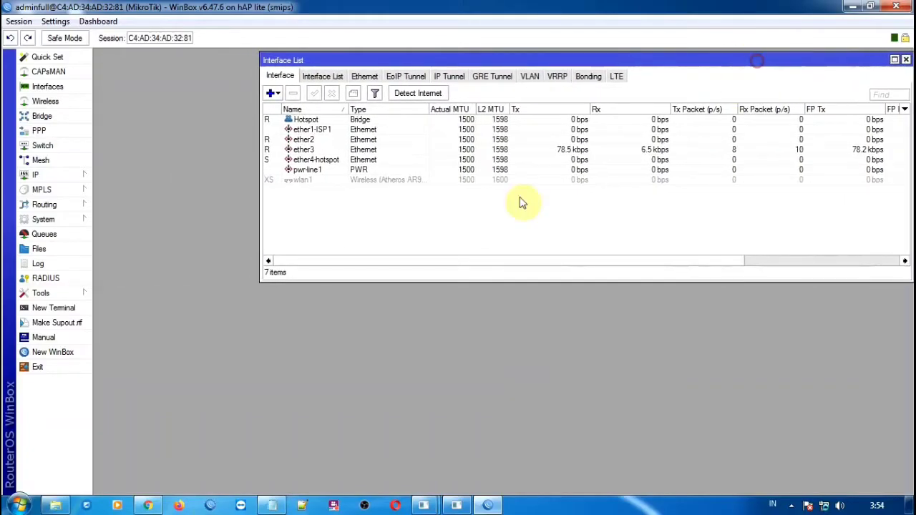
{"action": "left_click", "coordinate": [313, 141]}
{"action": "double_click", "coordinate": [319, 142]}
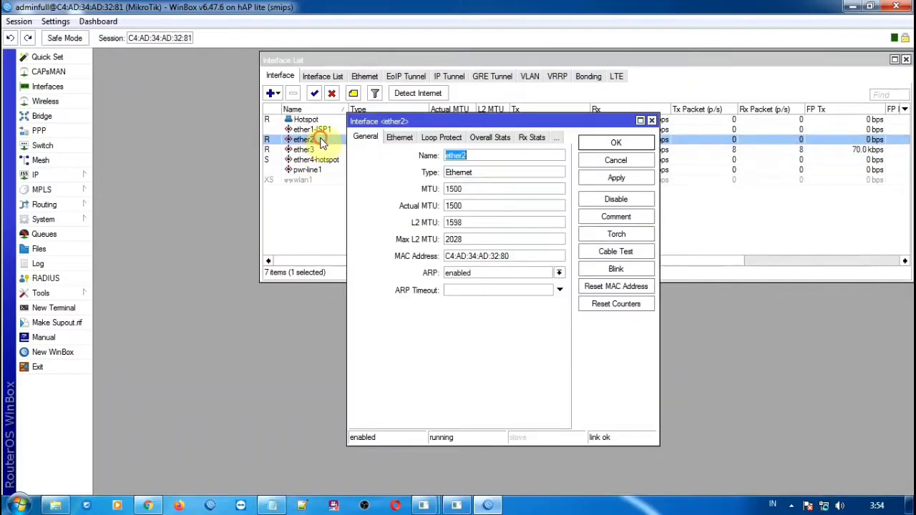
{"action": "left_click", "coordinate": [475, 155]}
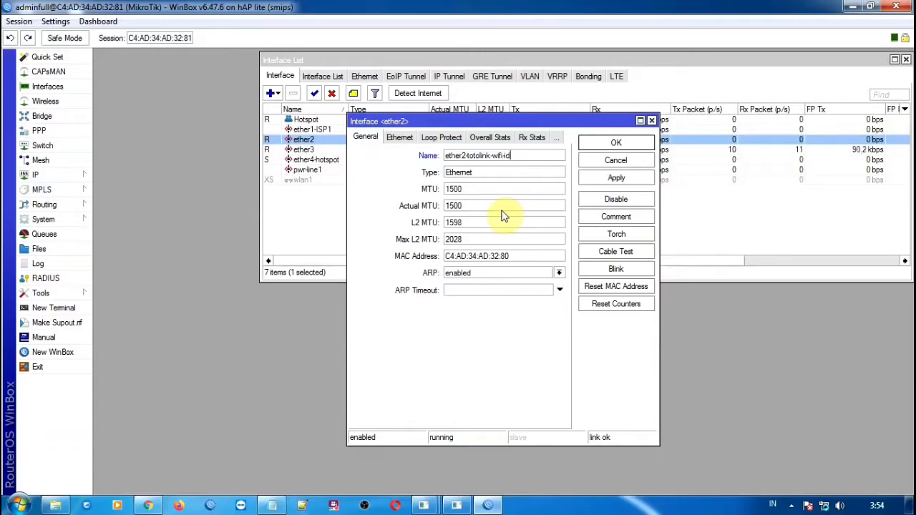
{"action": "left_click", "coordinate": [590, 143]}
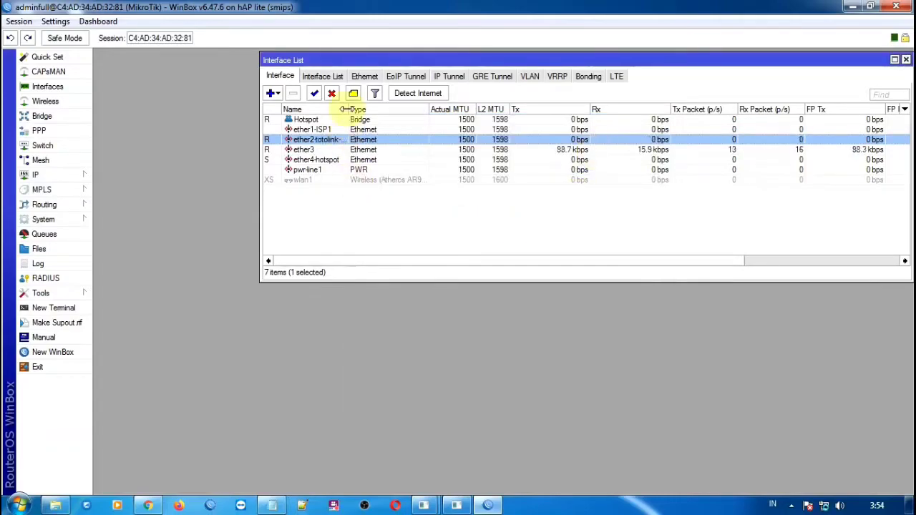
{"action": "left_click_drag", "start_coordinate": [347, 108], "coordinate": [395, 109]}
{"action": "left_click", "coordinate": [373, 233]}
Rename the ether3 interface as ether3-pc
{"action": "left_click", "coordinate": [324, 150]}
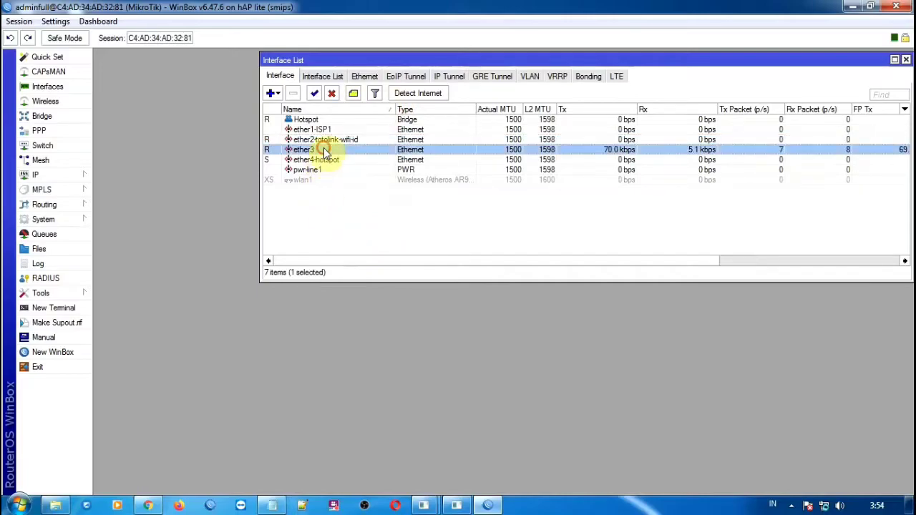
{"action": "double_click", "coordinate": [324, 149]}
{"action": "left_click", "coordinate": [465, 154]}
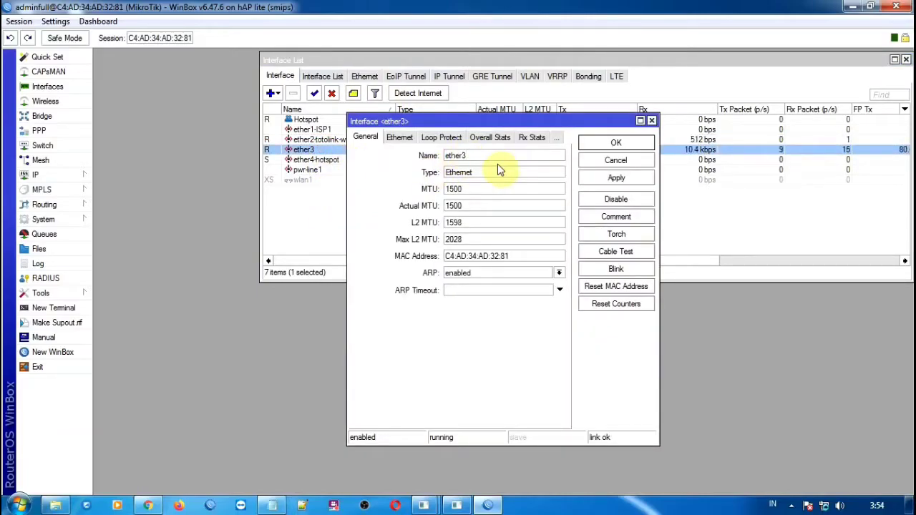
{"action": "type", "text": "-pc"}
{"action": "left_click", "coordinate": [592, 178]}
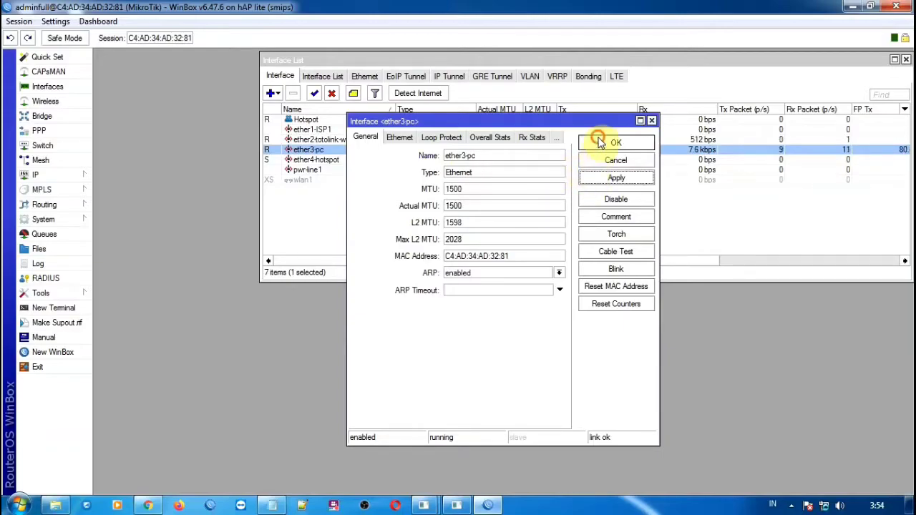
{"action": "left_click", "coordinate": [600, 143]}
{"action": "left_click", "coordinate": [419, 228]}
{"action": "left_click_drag", "start_coordinate": [697, 63], "coordinate": [763, 56]}
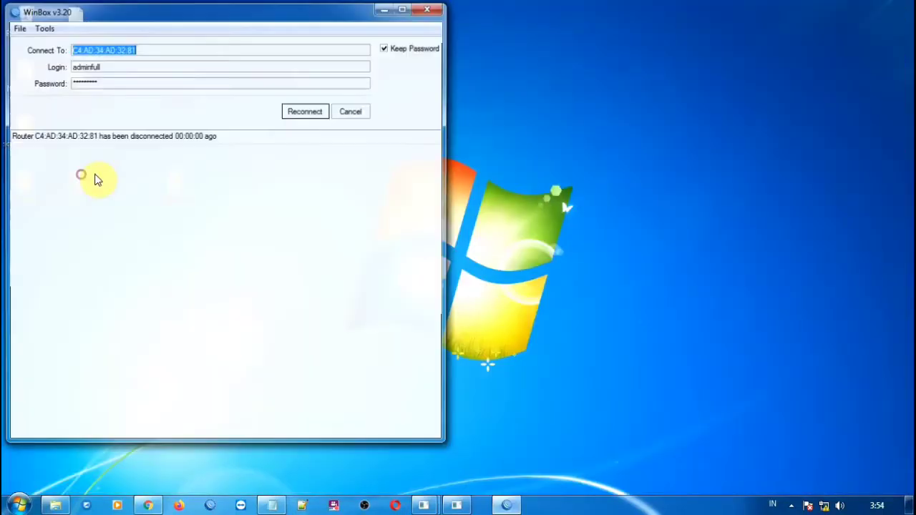
Refresh the neighbor list and reconnect to the MikroTik router
{"action": "left_click", "coordinate": [306, 112]}
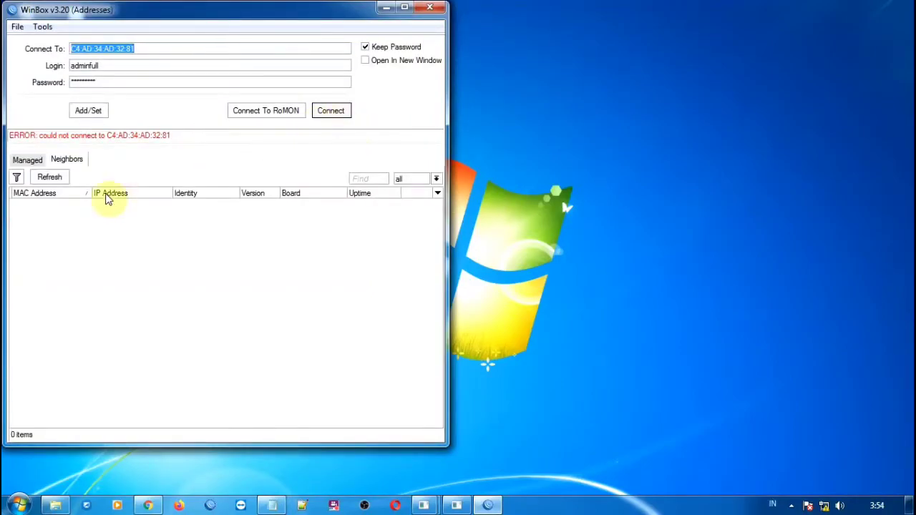
{"action": "left_click", "coordinate": [43, 179]}
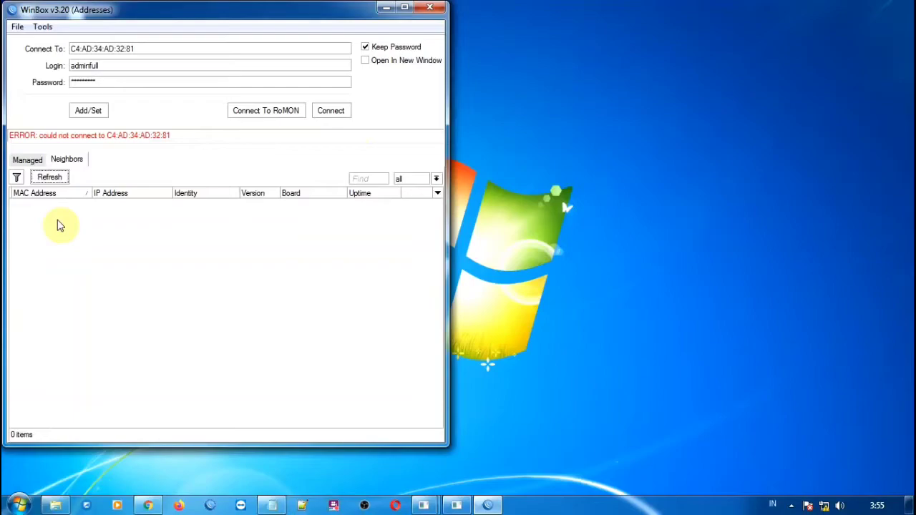
{"action": "left_click", "coordinate": [50, 177]}
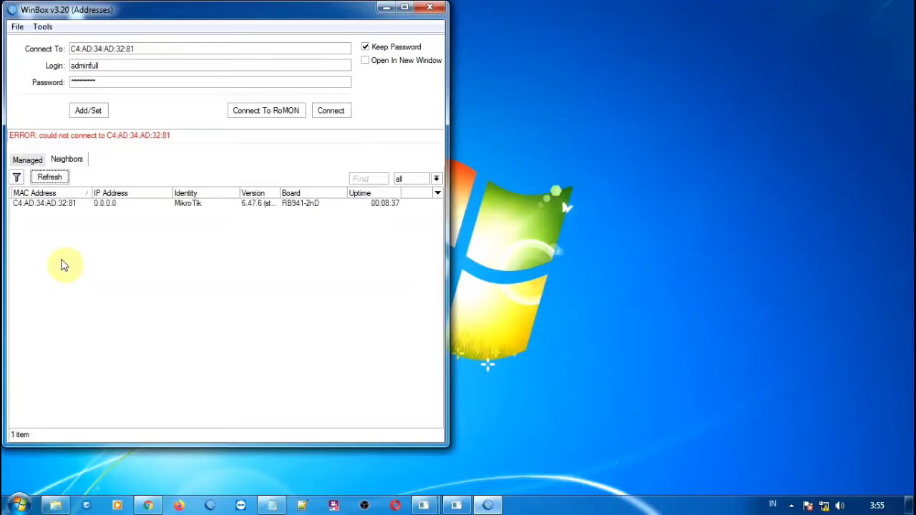
{"action": "left_click", "coordinate": [333, 117]}
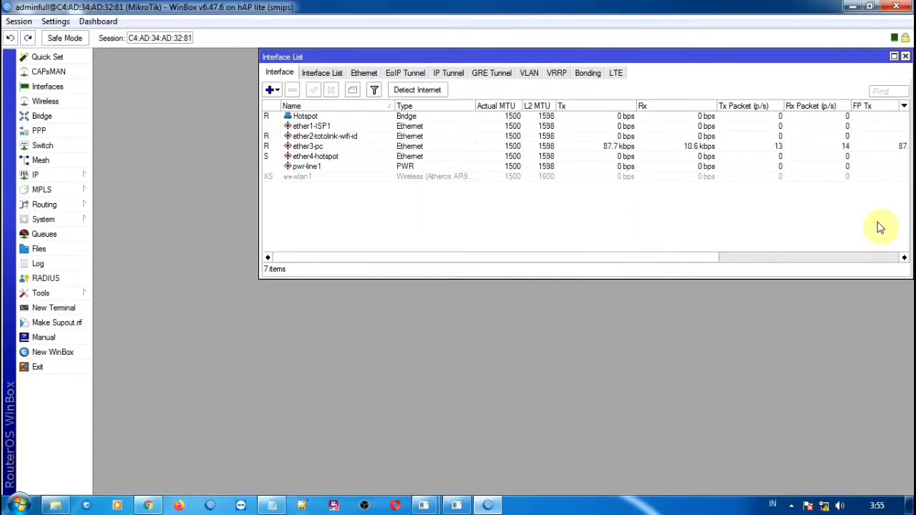
Add a DHCP client on ether2-totolink-wifi-id with the default options, then shrink the client list and move it clear of the interface list
{"action": "left_click", "coordinate": [49, 179]}
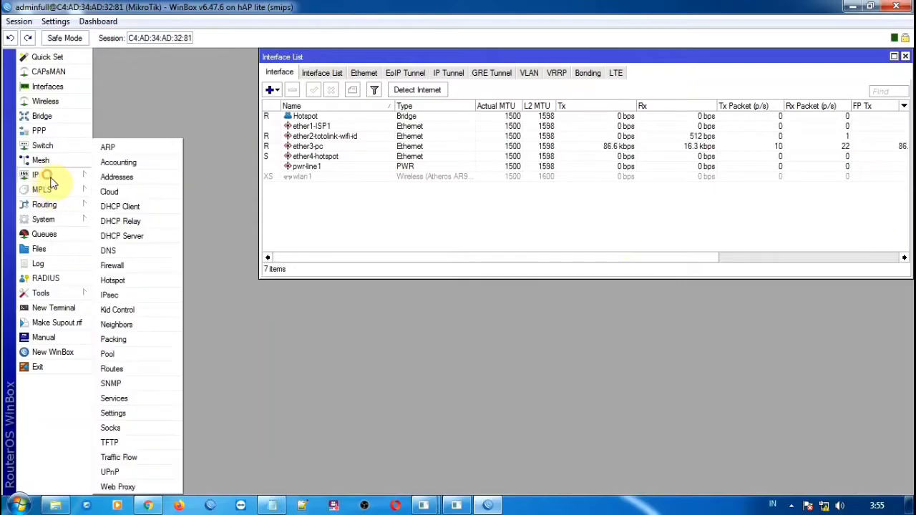
{"action": "left_click", "coordinate": [126, 206]}
{"action": "left_click_drag", "start_coordinate": [538, 169], "coordinate": [800, 220]}
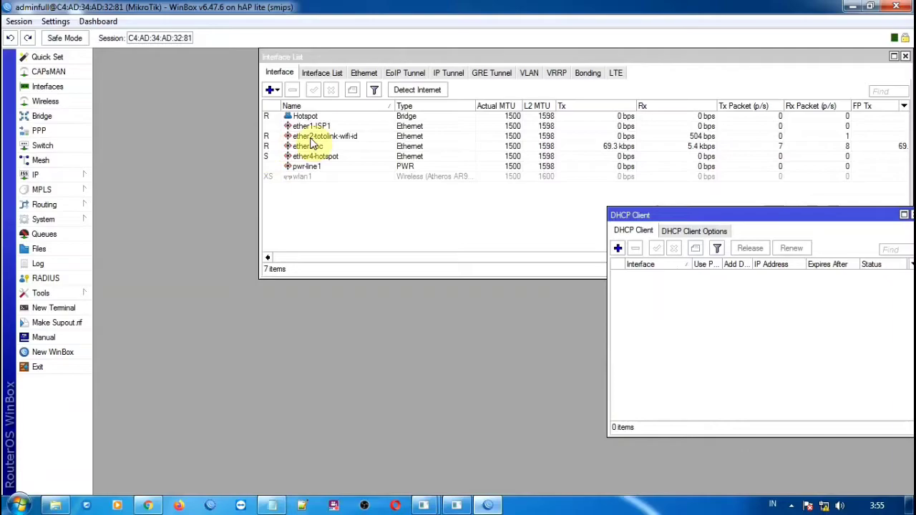
{"action": "left_click_drag", "start_coordinate": [678, 216], "coordinate": [633, 213]}
{"action": "left_click", "coordinate": [572, 246]}
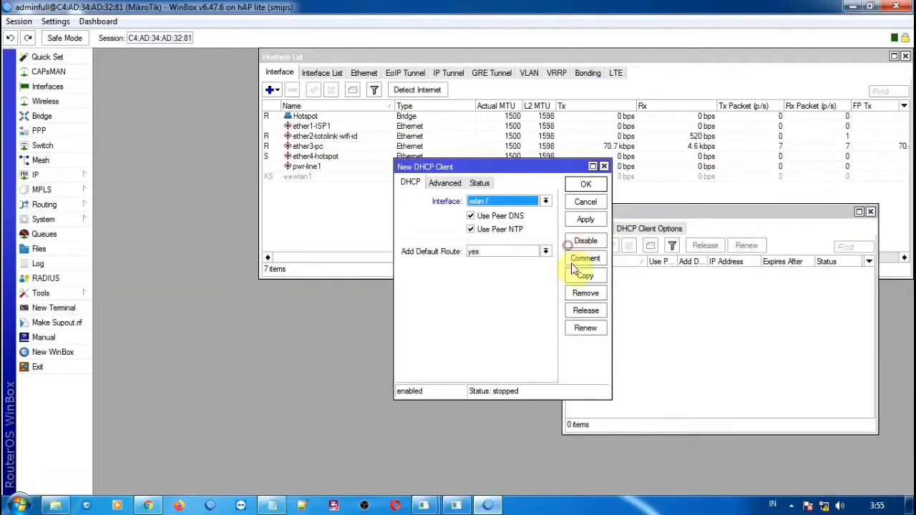
{"action": "left_click", "coordinate": [490, 202]}
{"action": "left_click", "coordinate": [500, 228]}
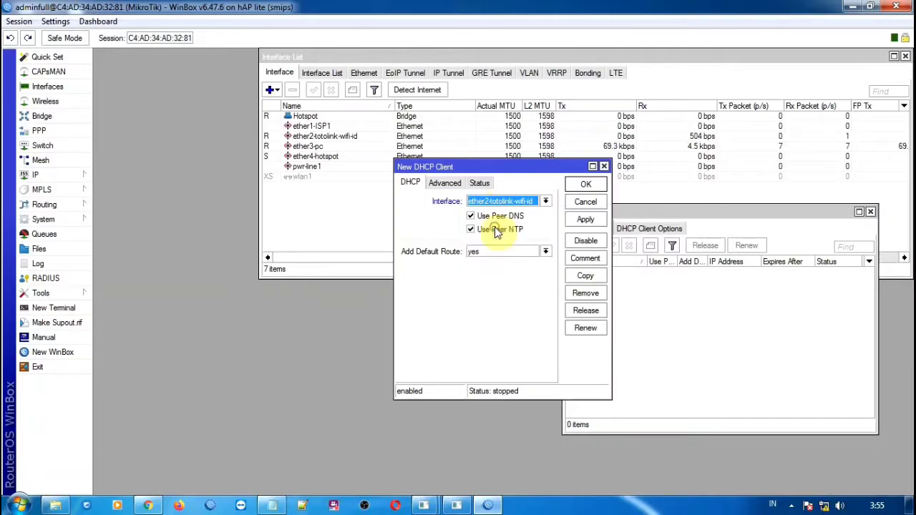
{"action": "left_click", "coordinate": [585, 222]}
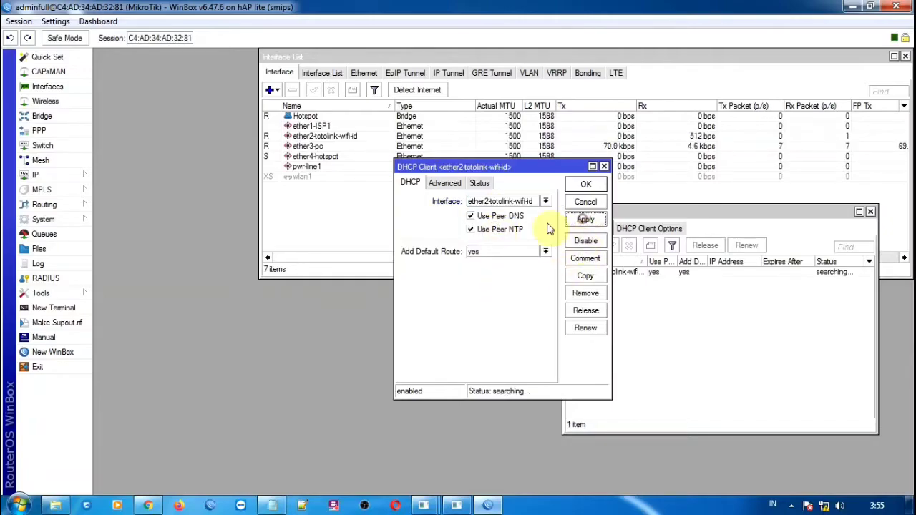
{"action": "left_click", "coordinate": [585, 184]}
{"action": "left_click_drag", "start_coordinate": [736, 432], "coordinate": [740, 360]}
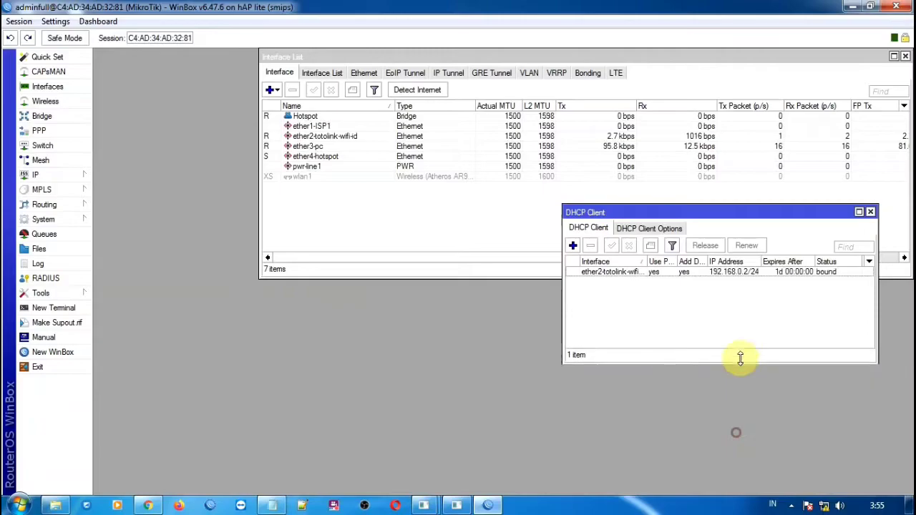
{"action": "left_click_drag", "start_coordinate": [733, 212], "coordinate": [766, 291]}
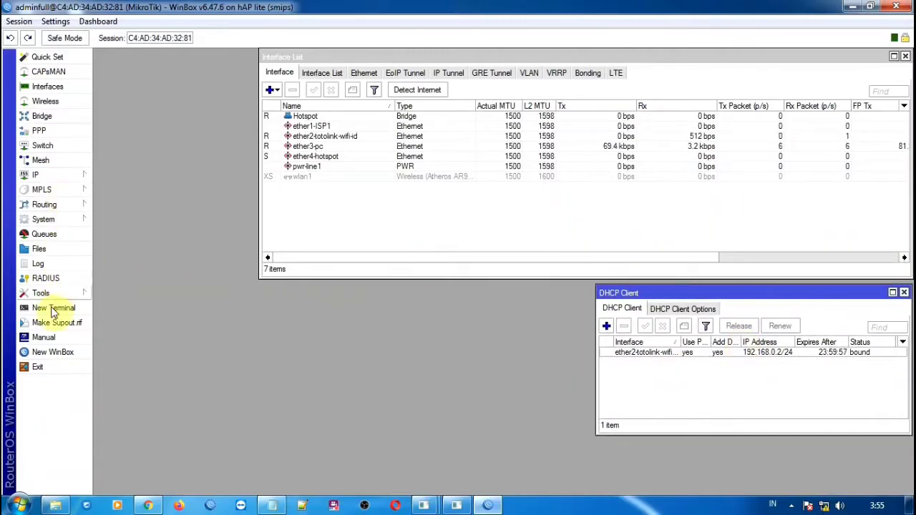
Open a new terminal beside the DHCP client list and ping 8.8.8.8 to test the internet connection
{"action": "left_click", "coordinate": [51, 309]}
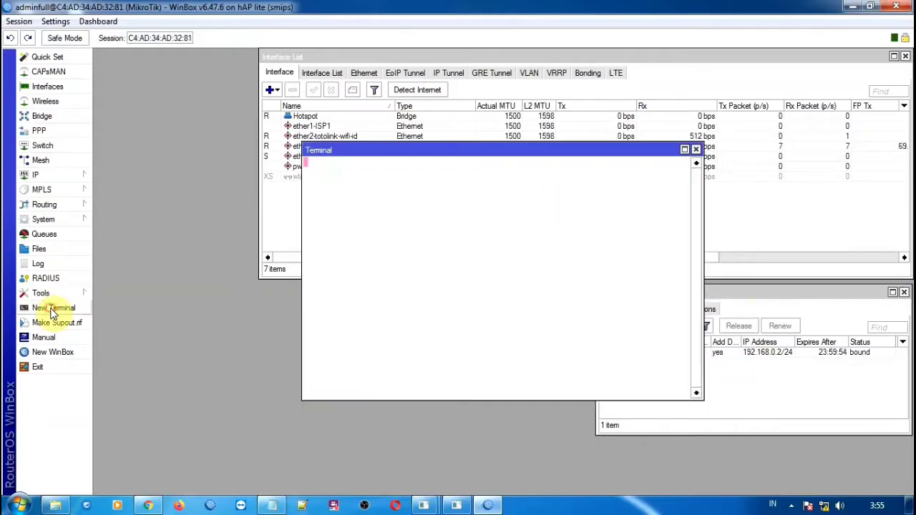
{"action": "left_click_drag", "start_coordinate": [491, 152], "coordinate": [304, 212]}
{"action": "type", "text": "p"}
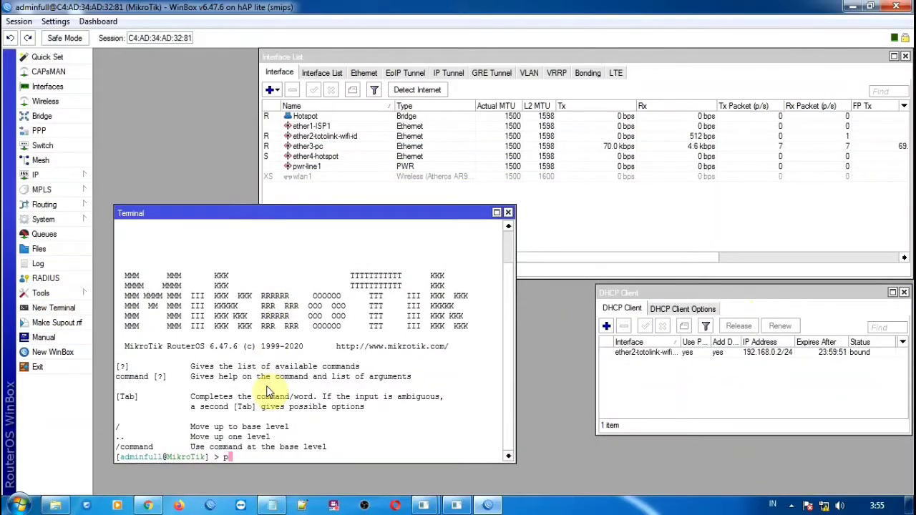
{"action": "type", "text": "ing 8.8.8.8"}
{"action": "key", "text": "Return"}
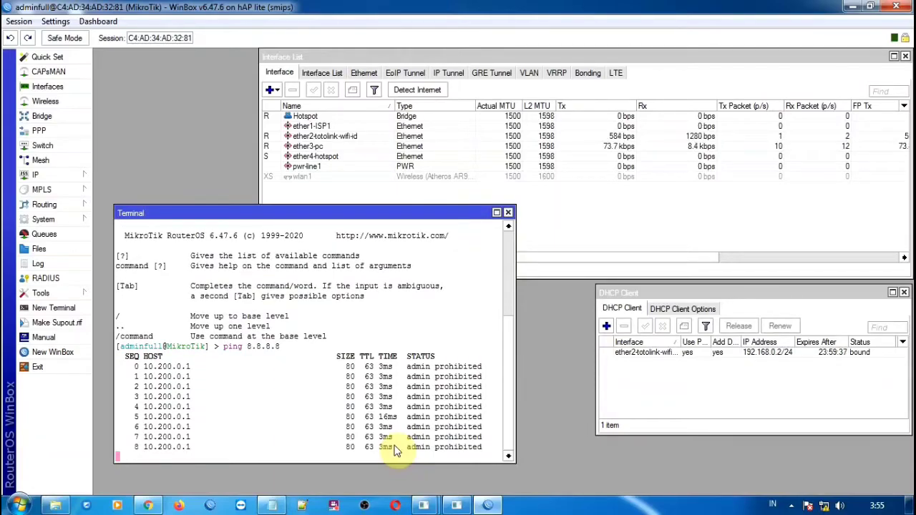
Close the DHCP client list, shorten the interface list and place the terminal below it
{"action": "left_click", "coordinate": [902, 292]}
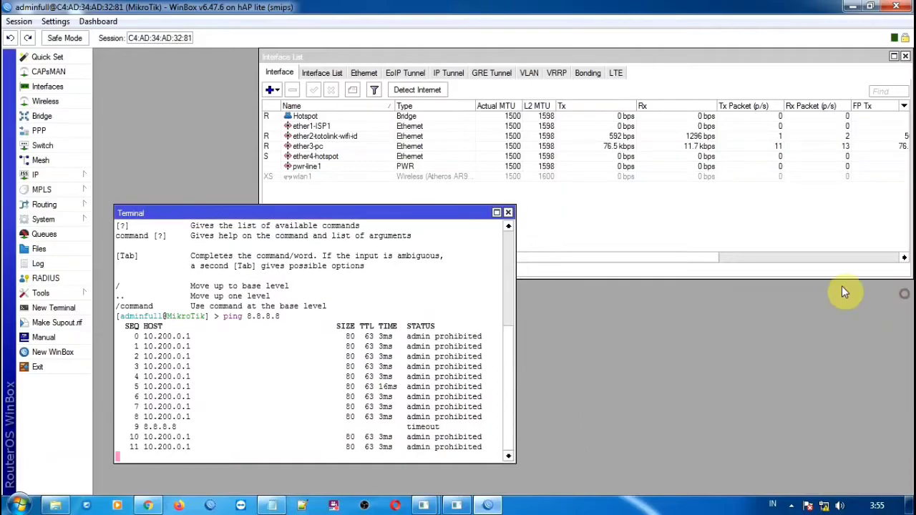
{"action": "left_click_drag", "start_coordinate": [827, 277], "coordinate": [828, 213]}
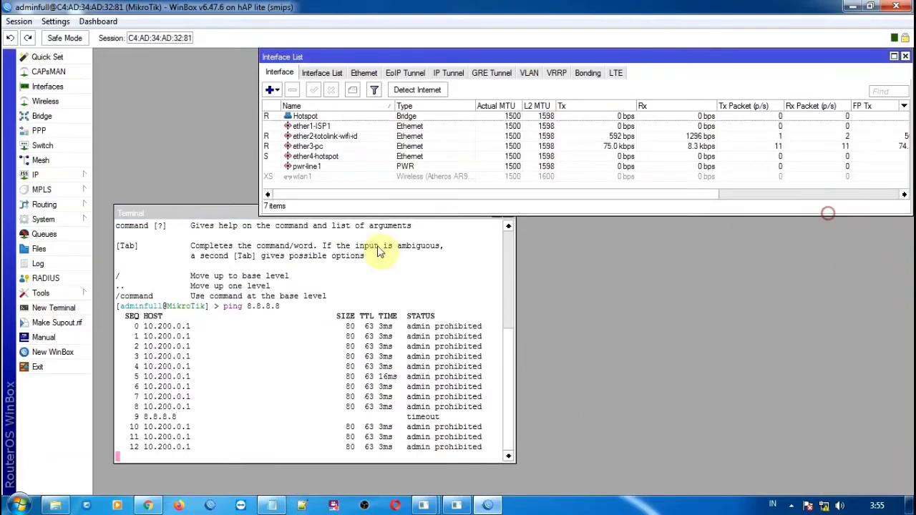
{"action": "left_click_drag", "start_coordinate": [234, 213], "coordinate": [219, 230]}
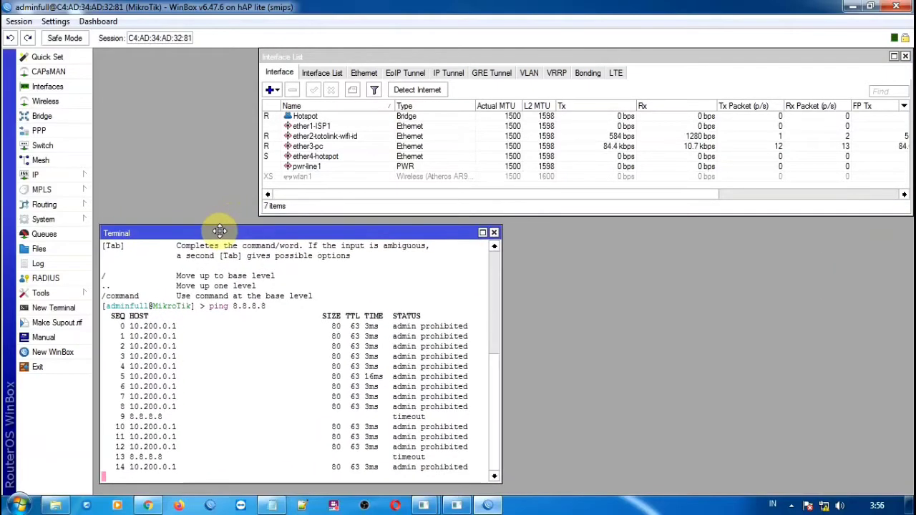
Open the system script list, shorten its window and move it off the terminal
{"action": "left_click", "coordinate": [57, 175]}
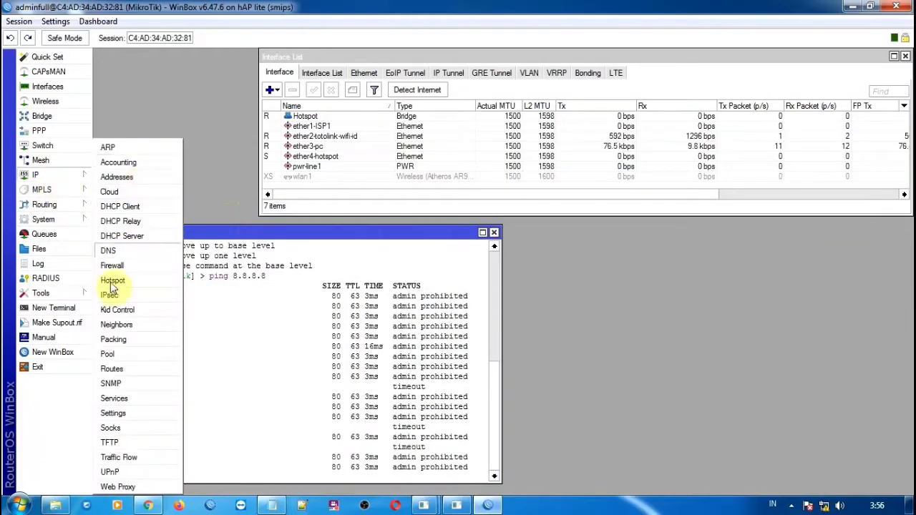
{"action": "left_click", "coordinate": [43, 219]}
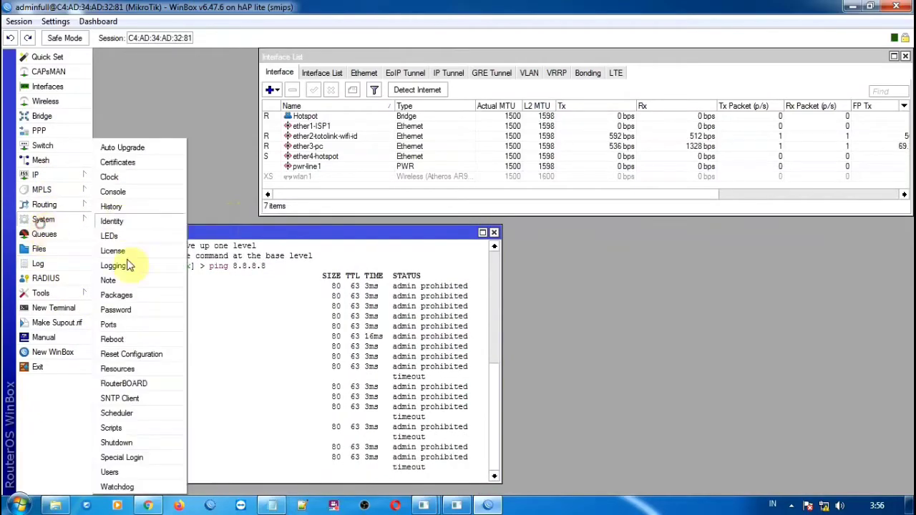
{"action": "left_click", "coordinate": [114, 429]}
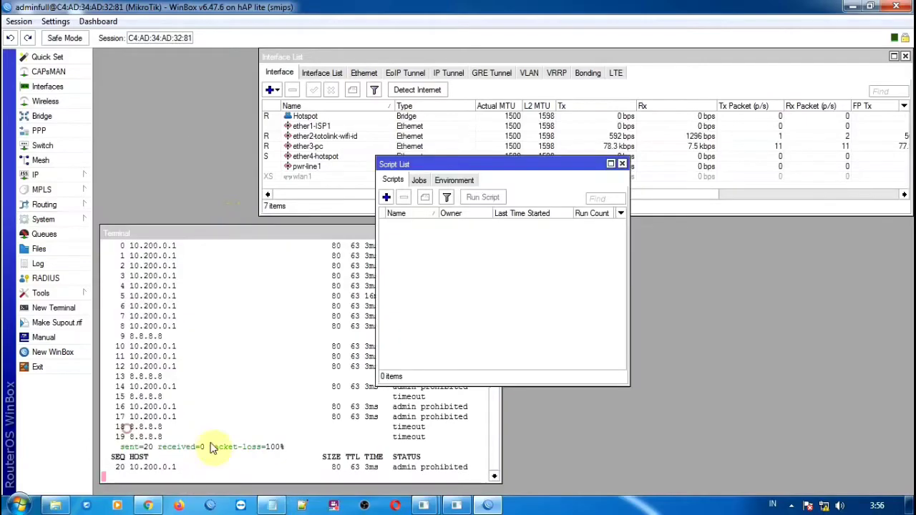
{"action": "left_click_drag", "start_coordinate": [538, 377], "coordinate": [538, 240]}
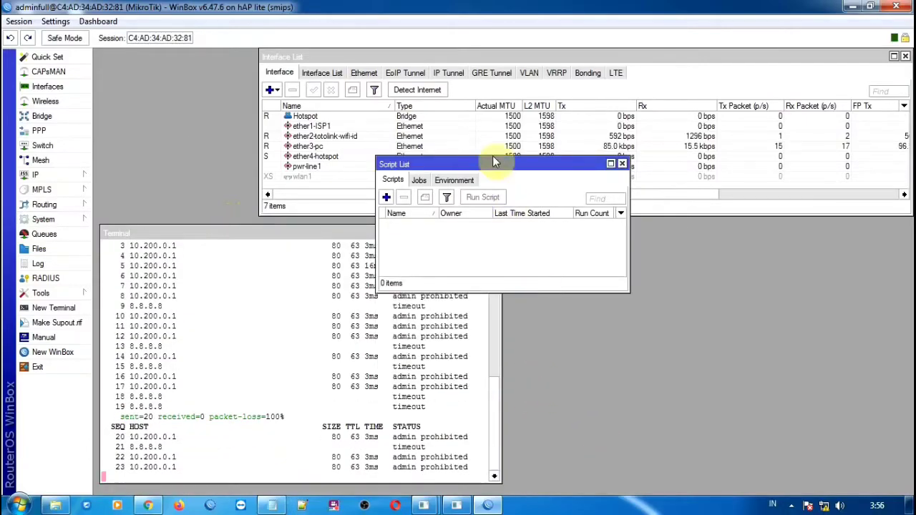
{"action": "left_click_drag", "start_coordinate": [505, 167], "coordinate": [566, 183]}
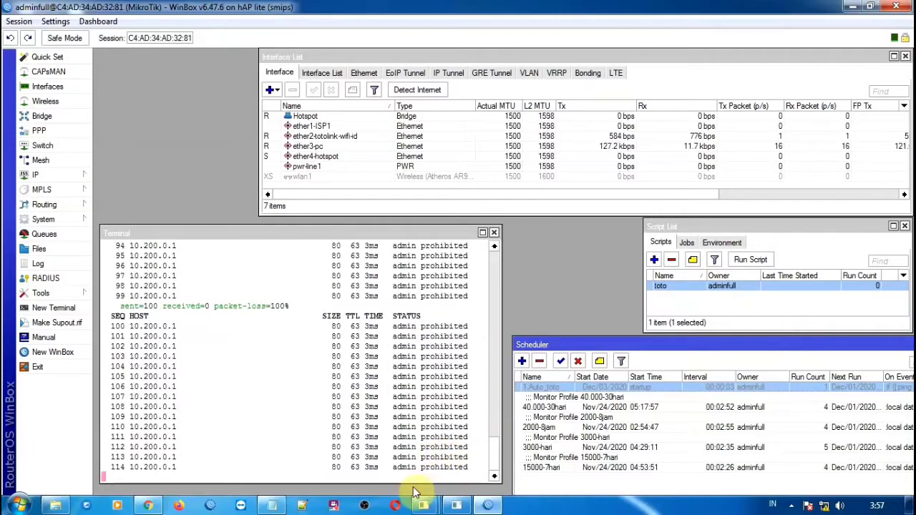
Enable the 1.Auto_toto scheduler entry and close the scheduler, script list and terminal
{"action": "left_click", "coordinate": [560, 362]}
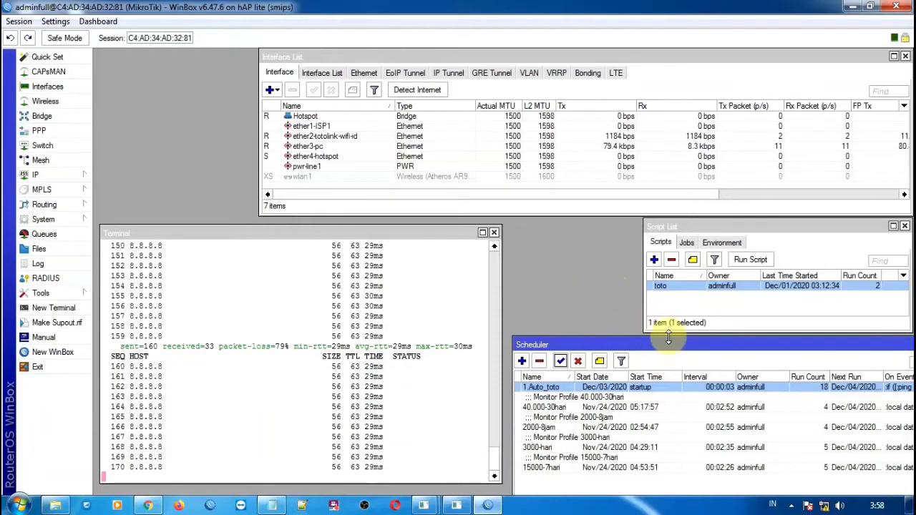
{"action": "left_click_drag", "start_coordinate": [729, 362], "coordinate": [633, 304]}
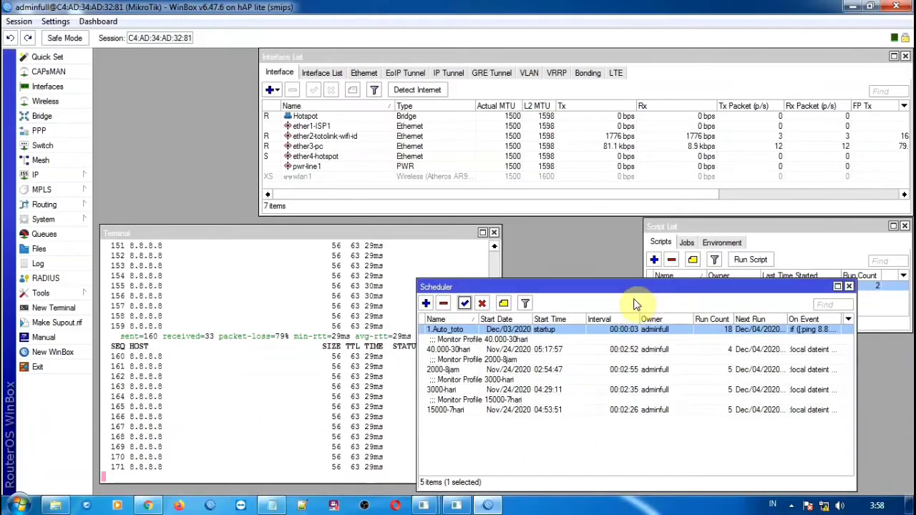
{"action": "left_click", "coordinate": [848, 285]}
{"action": "left_click", "coordinate": [904, 226]}
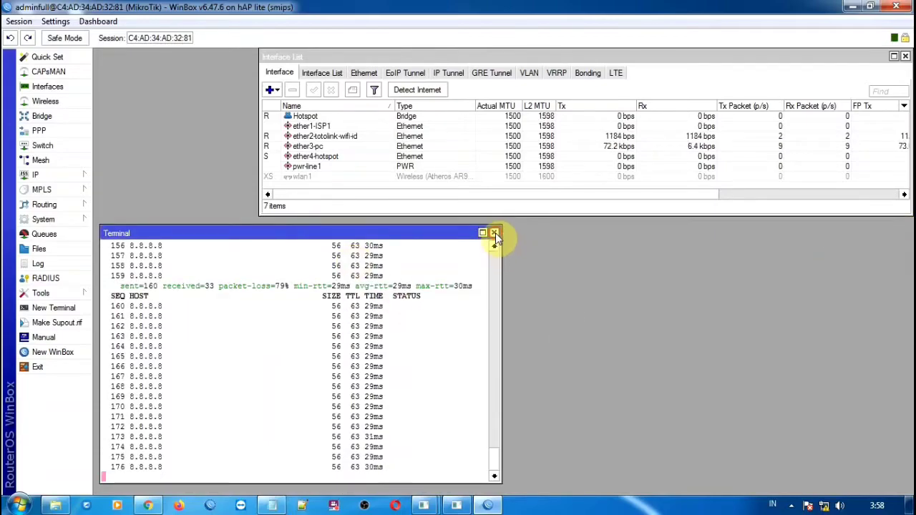
{"action": "left_click", "coordinate": [494, 232]}
Add the IP address 11.11.11.1/24 to the ether3-pc interface and close the address list
{"action": "left_click", "coordinate": [301, 148]}
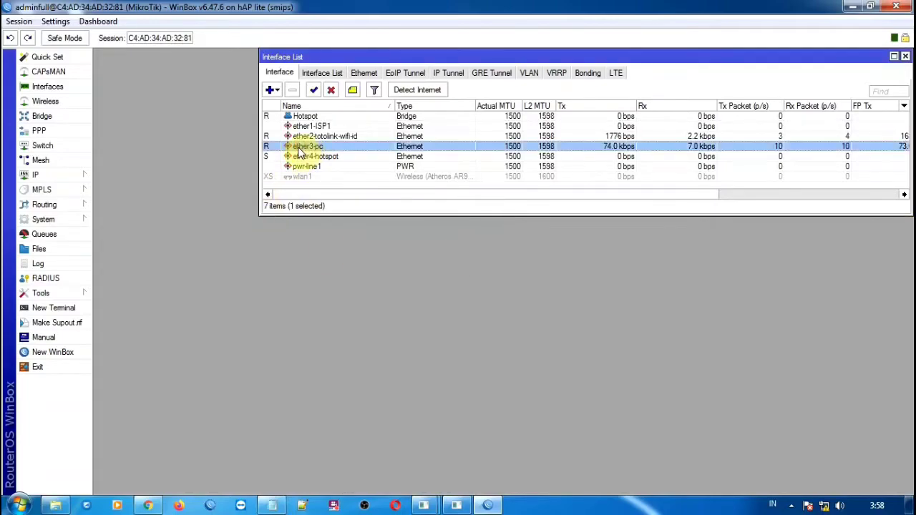
{"action": "left_click", "coordinate": [36, 174]}
{"action": "left_click", "coordinate": [114, 177]}
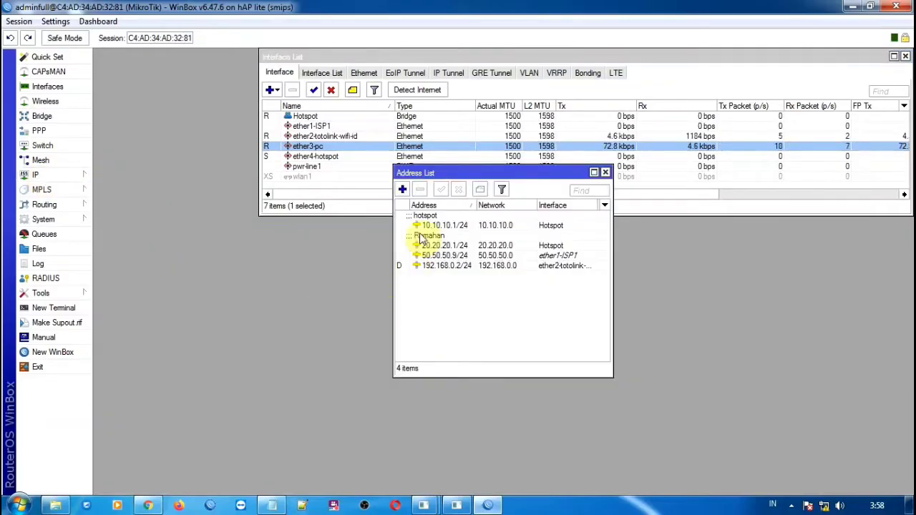
{"action": "left_click", "coordinate": [402, 190]}
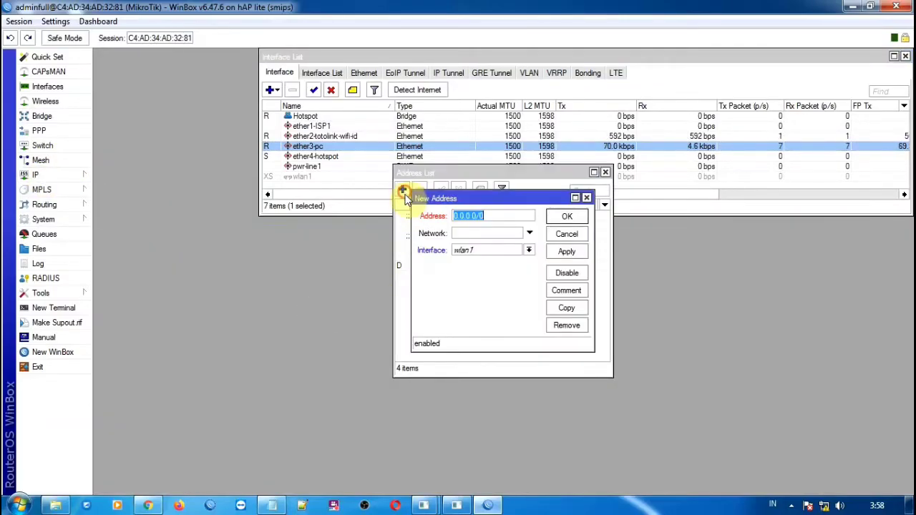
{"action": "left_click_drag", "start_coordinate": [594, 222], "coordinate": [761, 223]}
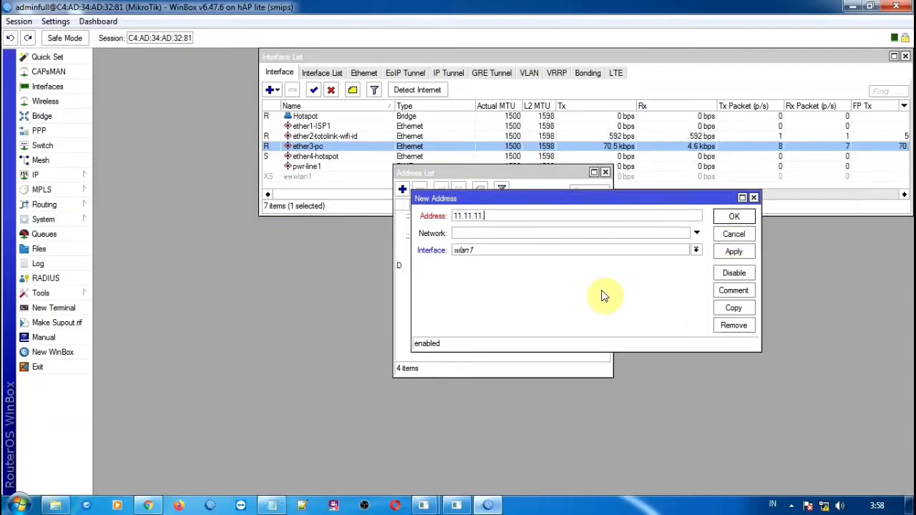
{"action": "type", "text": "11.11.11.1/24"}
{"action": "left_click", "coordinate": [626, 251]}
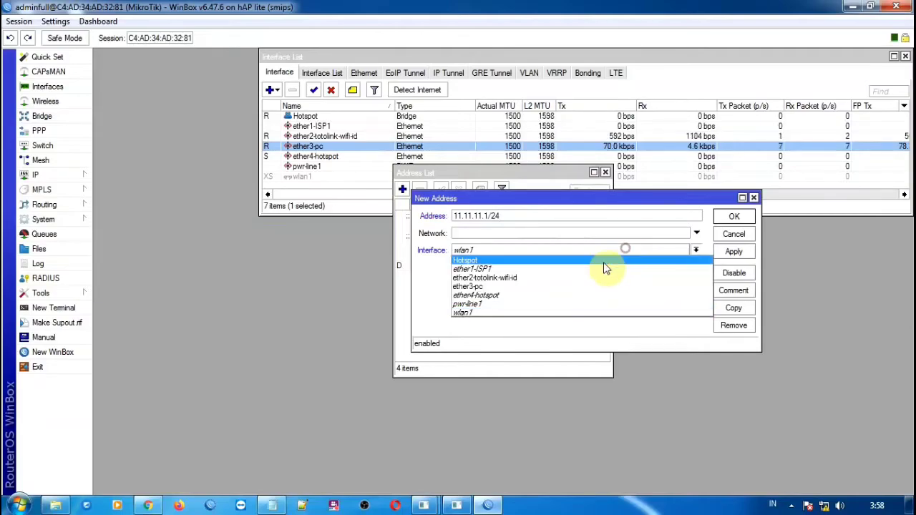
{"action": "left_click", "coordinate": [516, 288]}
{"action": "left_click", "coordinate": [733, 251]}
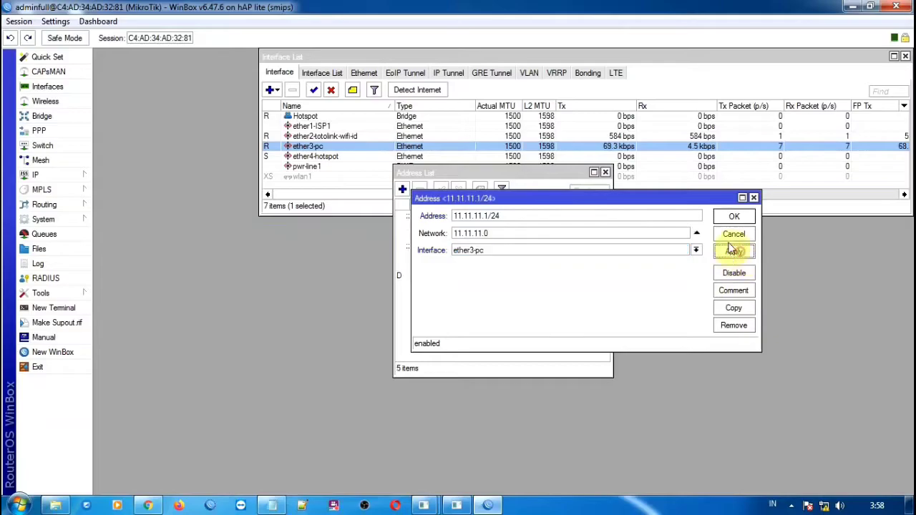
{"action": "left_click", "coordinate": [734, 216]}
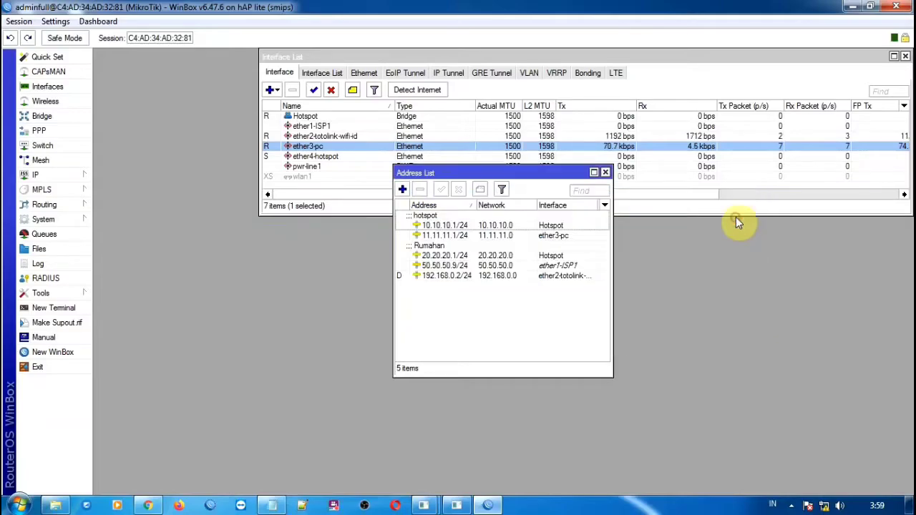
{"action": "left_click", "coordinate": [606, 173]}
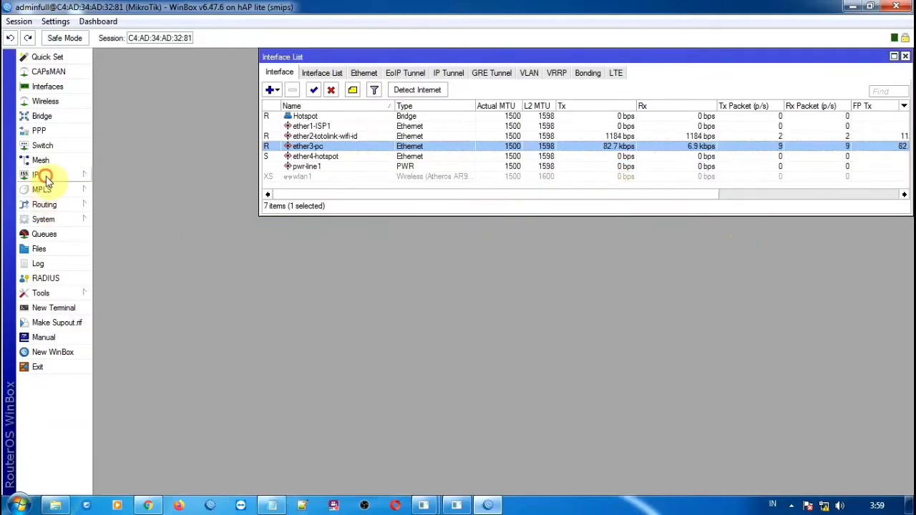
Start DHCP server setup on ether3-pc and accept the proposed network, the gateway 11.11.11.1 and the address pool
{"action": "left_click", "coordinate": [37, 175]}
{"action": "left_click", "coordinate": [122, 237]}
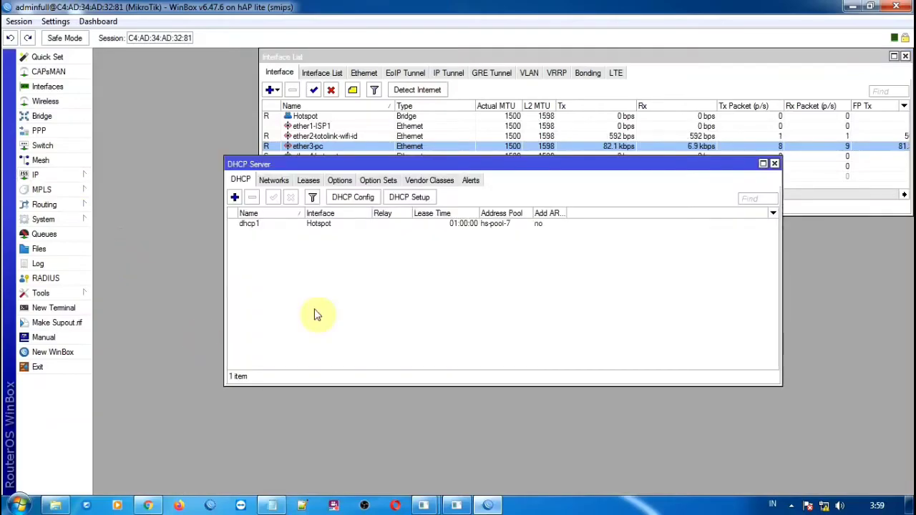
{"action": "left_click", "coordinate": [414, 198]}
{"action": "left_click", "coordinate": [549, 267]}
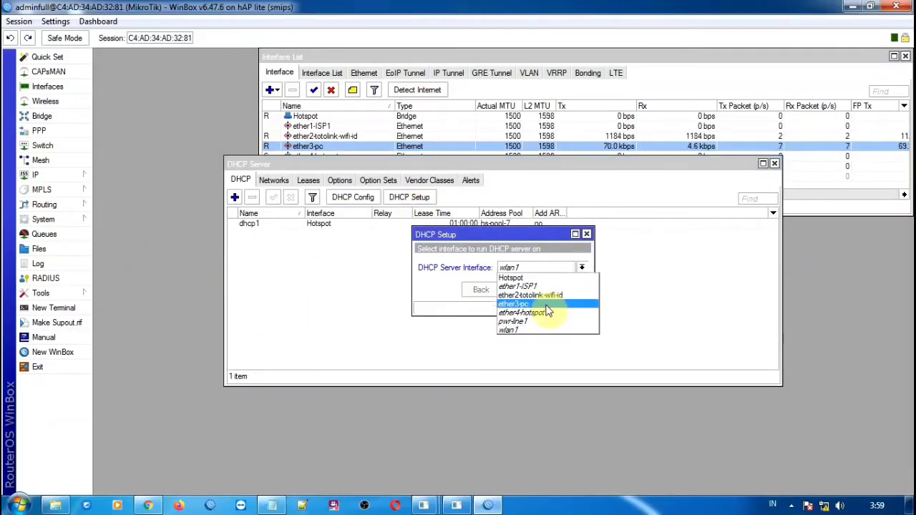
{"action": "left_click", "coordinate": [547, 305]}
{"action": "left_click_drag", "start_coordinate": [593, 277], "coordinate": [684, 266]}
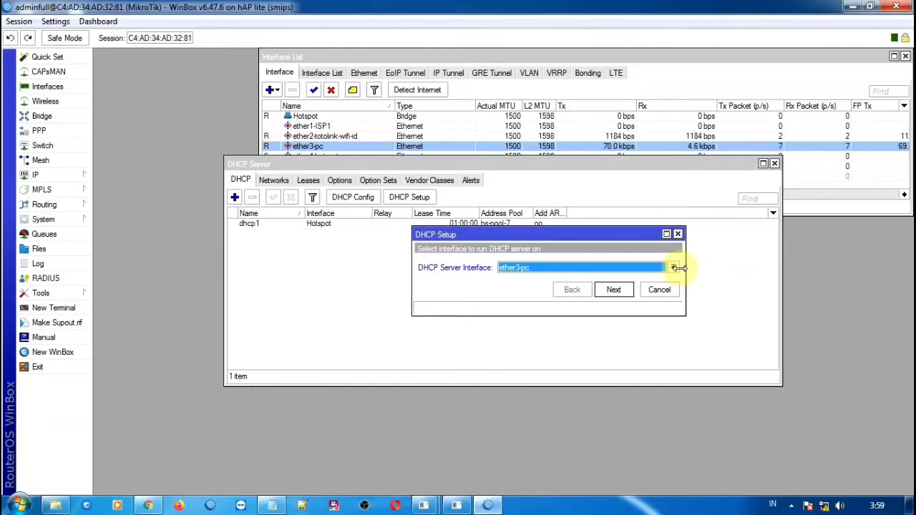
{"action": "left_click", "coordinate": [613, 289]}
{"action": "left_click", "coordinate": [613, 289]}
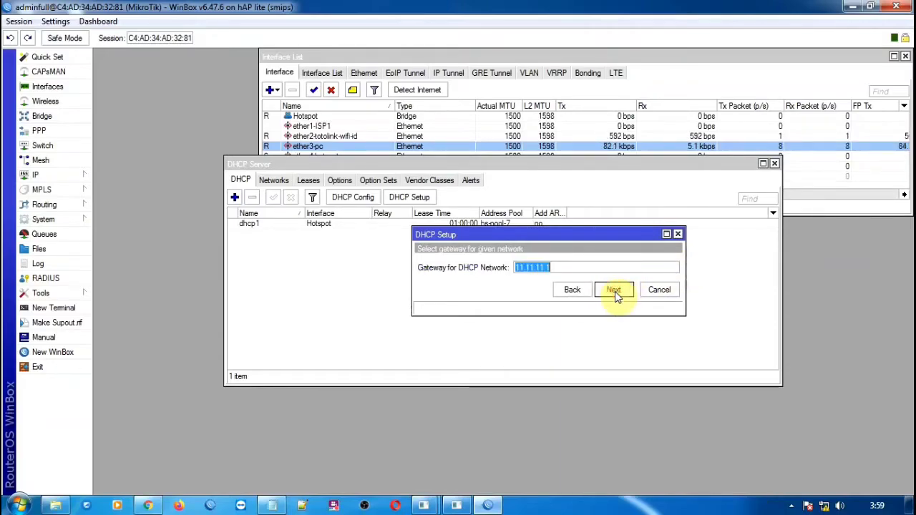
{"action": "left_click", "coordinate": [613, 289]}
{"action": "left_click", "coordinate": [613, 290]}
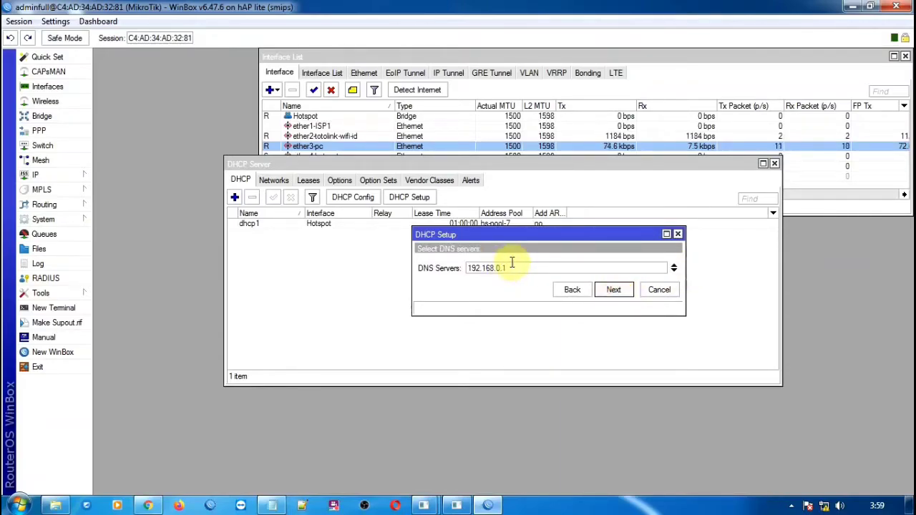
Set the DHCP DNS servers to 8.8.8.8 and 8.8.4.4, finish the setup with a 00:10:00 lease time and close the DHCP server window
{"action": "left_click_drag", "start_coordinate": [517, 265], "coordinate": [392, 300]}
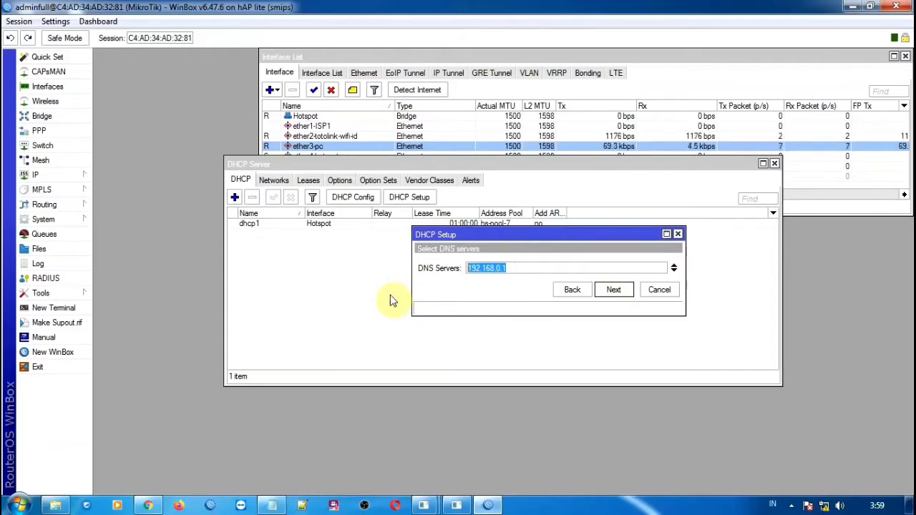
{"action": "type", "text": "8.8.8.8"}
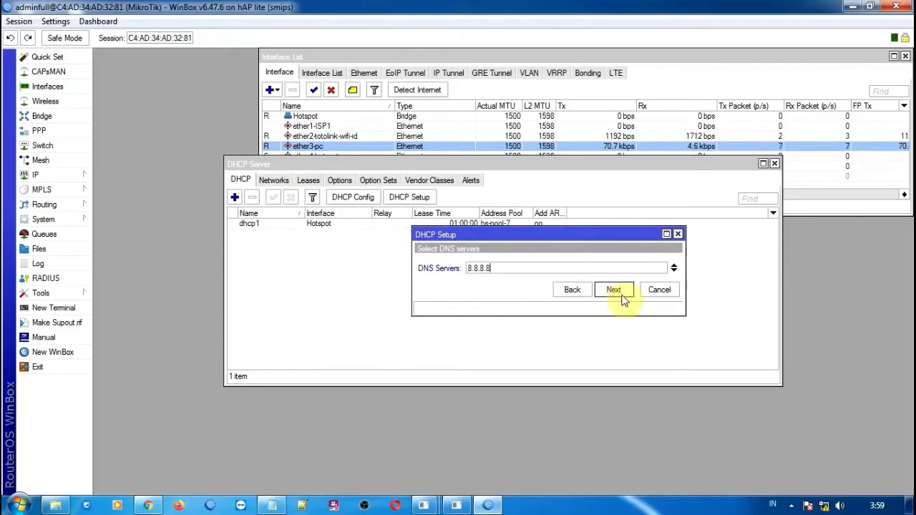
{"action": "left_click", "coordinate": [615, 289]}
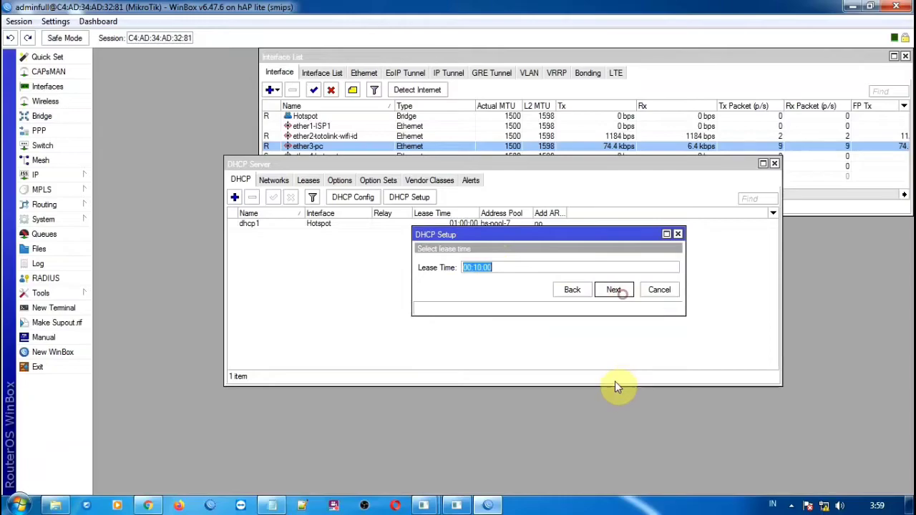
{"action": "left_click", "coordinate": [571, 290]}
{"action": "left_click", "coordinate": [672, 269]}
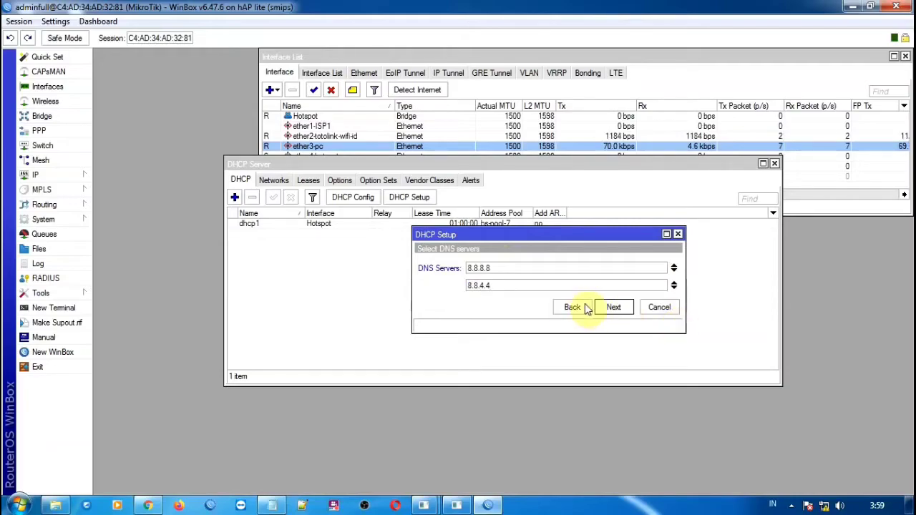
{"action": "left_click", "coordinate": [613, 307]}
{"action": "left_click", "coordinate": [613, 307]}
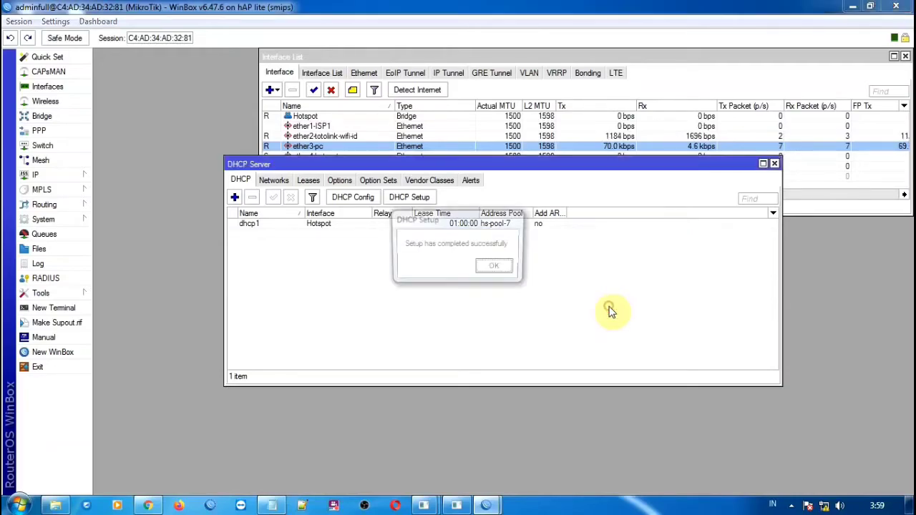
{"action": "left_click", "coordinate": [495, 268]}
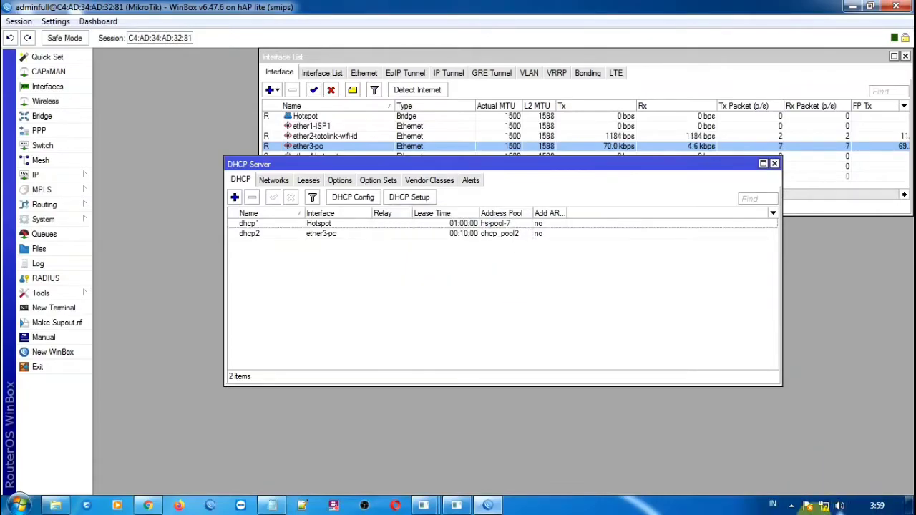
{"action": "left_click", "coordinate": [774, 166]}
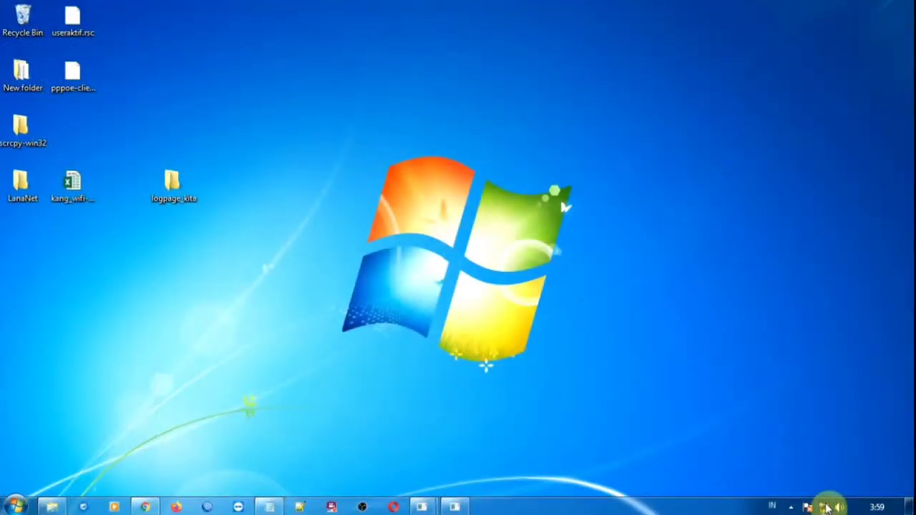
Open the Windows network adapter settings and disable Local Area Connection
{"action": "right_click", "coordinate": [825, 508]}
{"action": "left_click", "coordinate": [822, 493]}
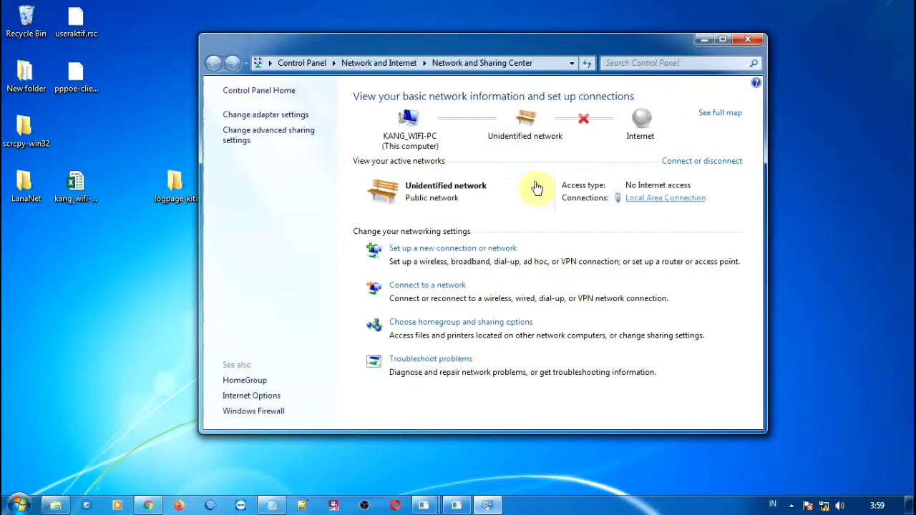
{"action": "left_click", "coordinate": [289, 116]}
{"action": "right_click", "coordinate": [304, 118]}
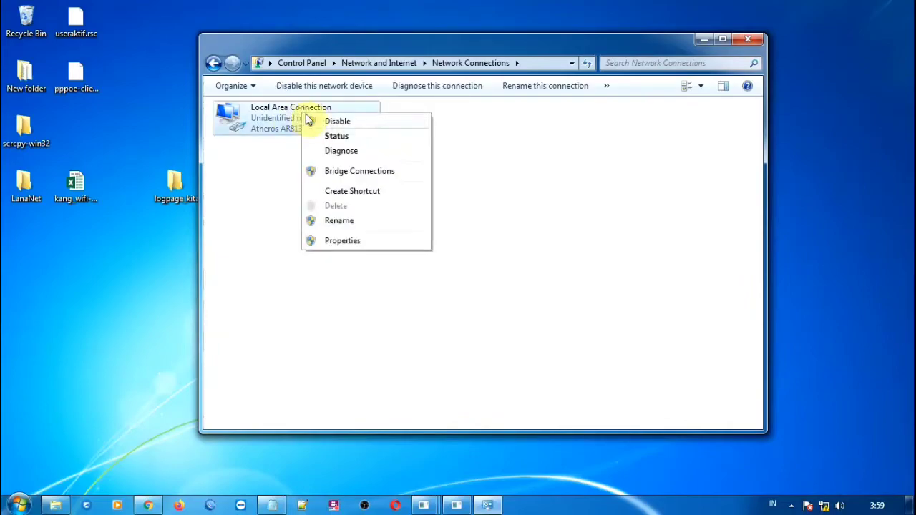
{"action": "left_click", "coordinate": [321, 123]}
{"action": "left_click", "coordinate": [377, 190]}
Enable Local Area Connection, dismiss the network location prompt and minimize the network connections window
{"action": "right_click", "coordinate": [294, 120]}
{"action": "right_click", "coordinate": [270, 121]}
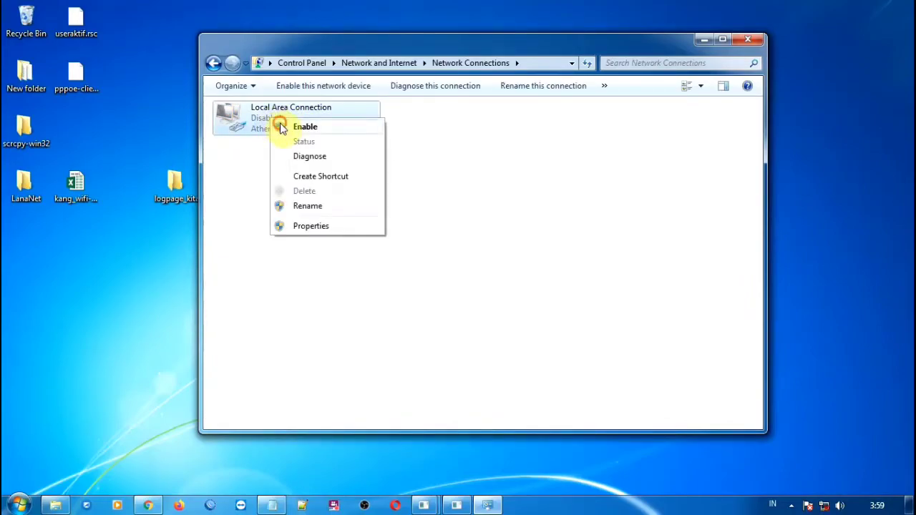
{"action": "left_click", "coordinate": [304, 127]}
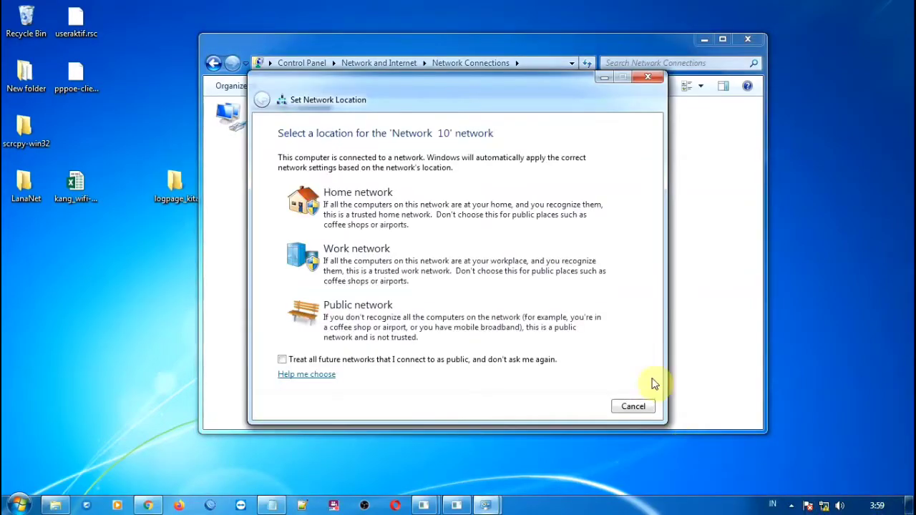
{"action": "left_click", "coordinate": [640, 79]}
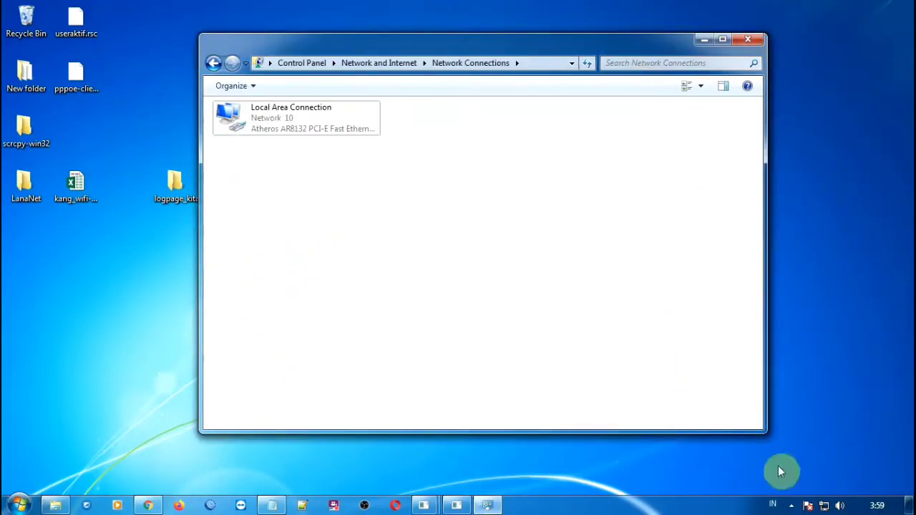
{"action": "left_click", "coordinate": [701, 38]}
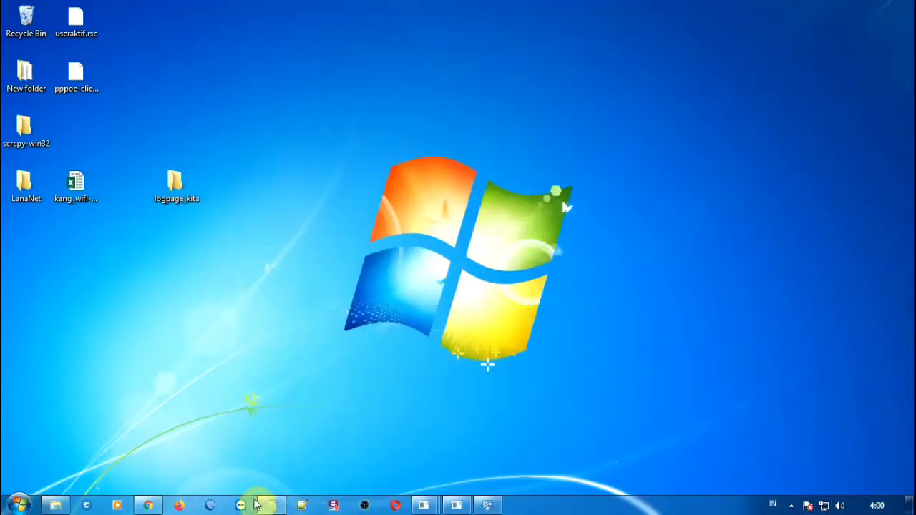
Reconnect to the router in WinBox, open the interface list, select ether2-totolink-wifi-id and move the list aside to expose its traffic columns
{"action": "left_click", "coordinate": [210, 505]}
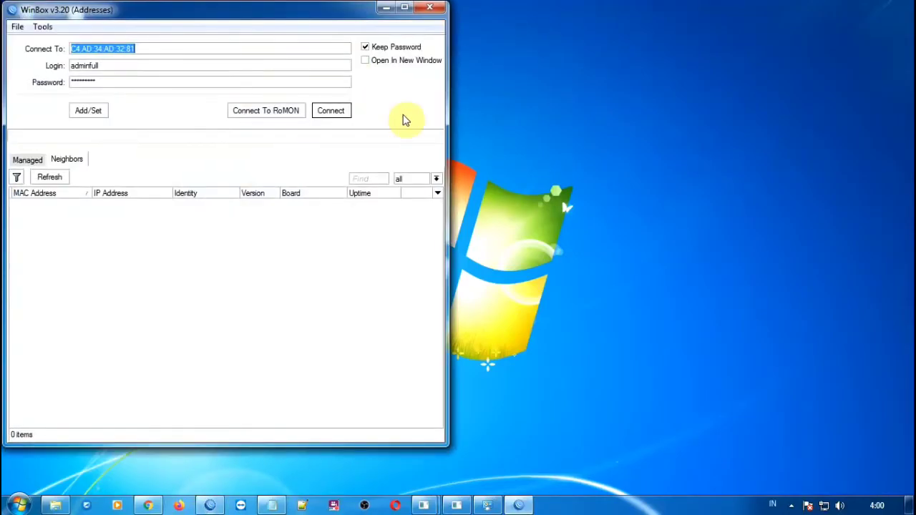
{"action": "left_click", "coordinate": [341, 113]}
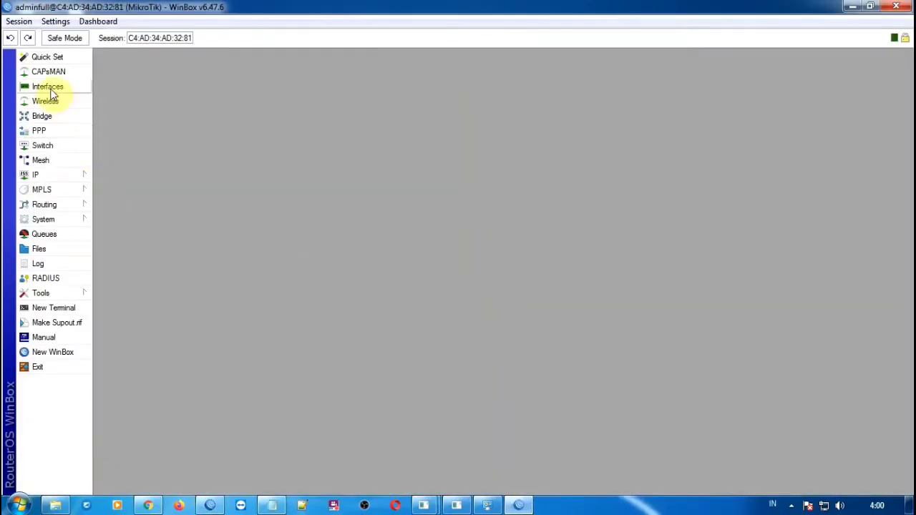
{"action": "left_click", "coordinate": [49, 88]}
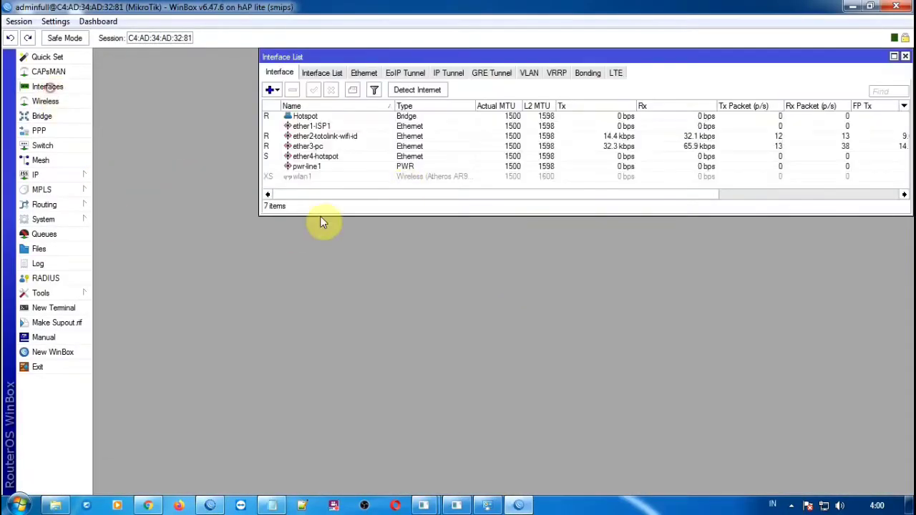
{"action": "left_click", "coordinate": [319, 137]}
{"action": "left_click_drag", "start_coordinate": [588, 55], "coordinate": [733, 56]}
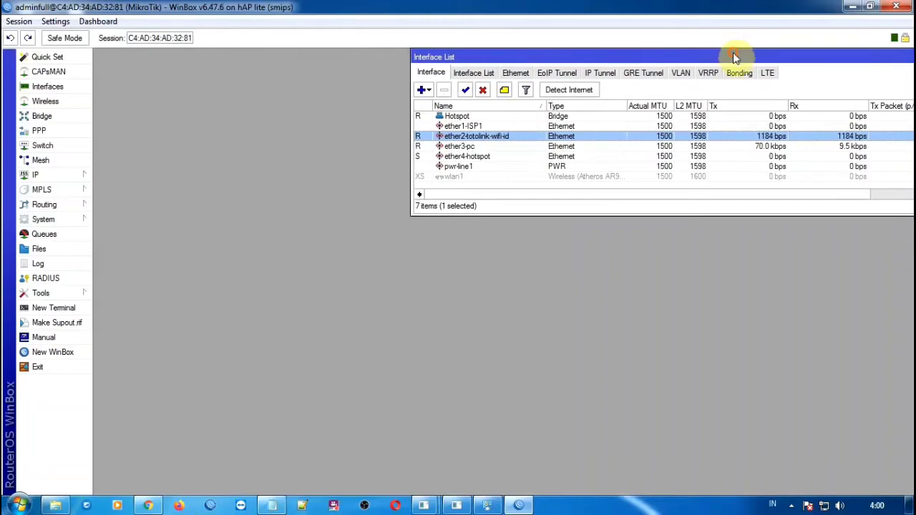
Open a new Chrome window over WinBox and load the speedtest site from its shortcut
{"action": "right_click", "coordinate": [147, 505]}
{"action": "left_click", "coordinate": [143, 473]}
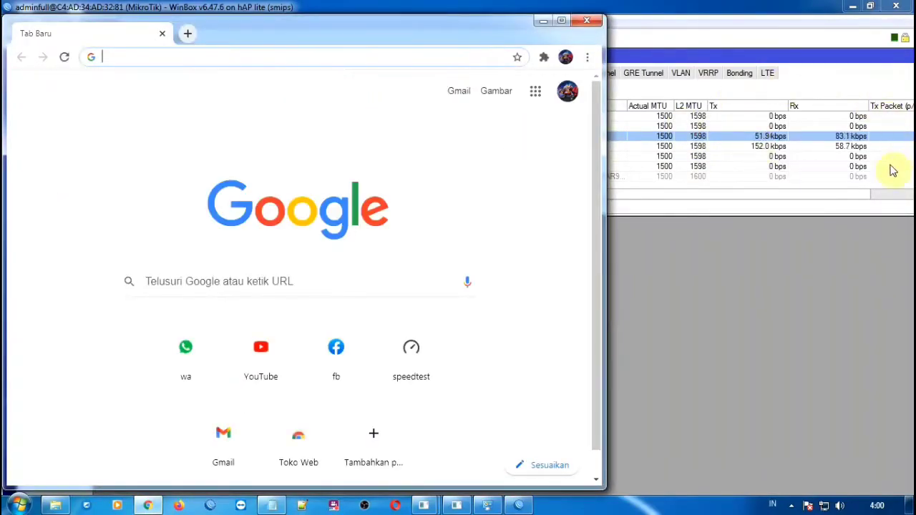
{"action": "left_click", "coordinate": [411, 349]}
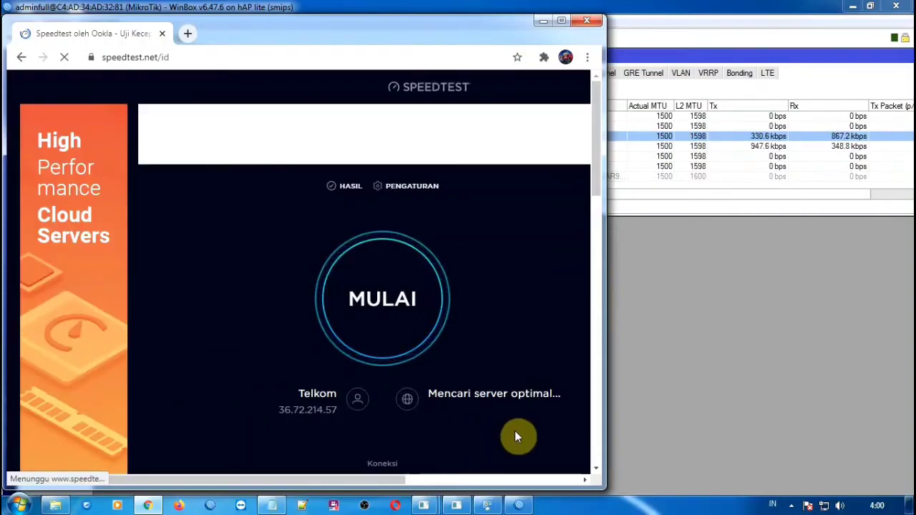
Run the internet speed test on the citranet Jogjakarta server and start it a second time
{"action": "left_click", "coordinate": [586, 480]}
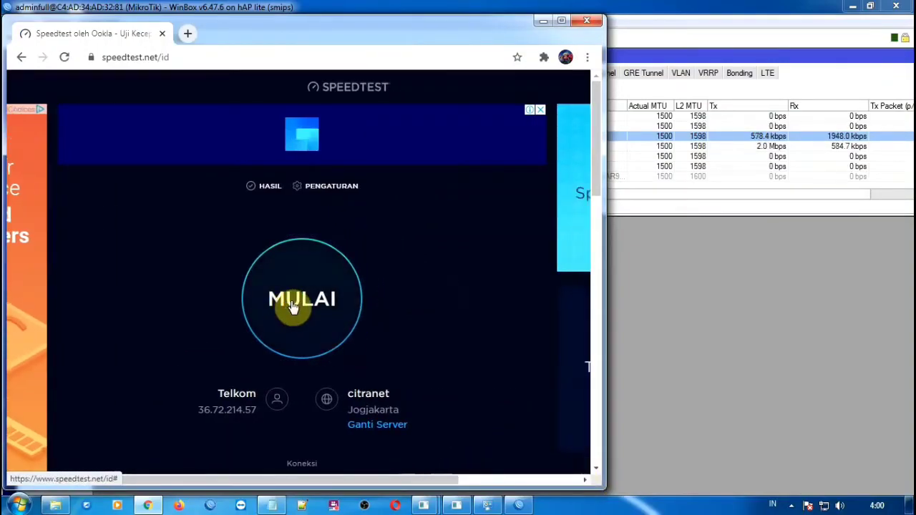
{"action": "left_click", "coordinate": [308, 350]}
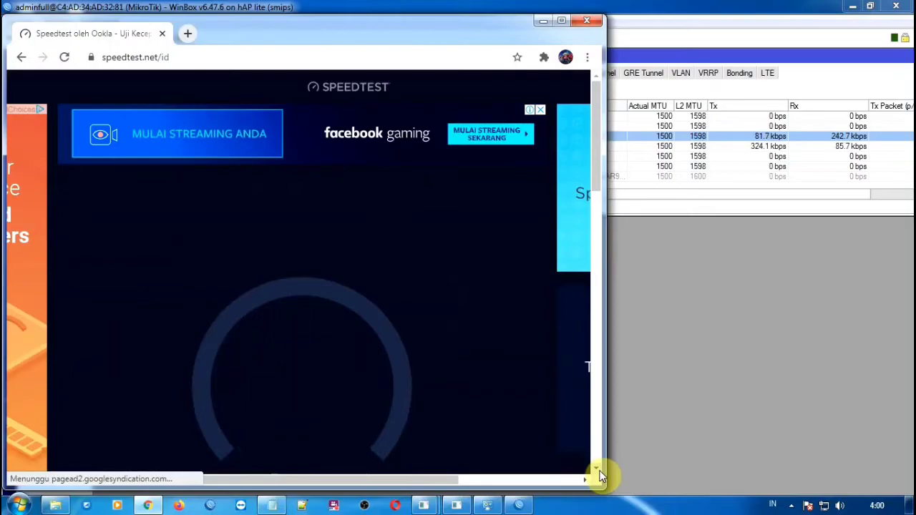
{"action": "left_click", "coordinate": [596, 469]}
{"action": "left_click", "coordinate": [597, 469]}
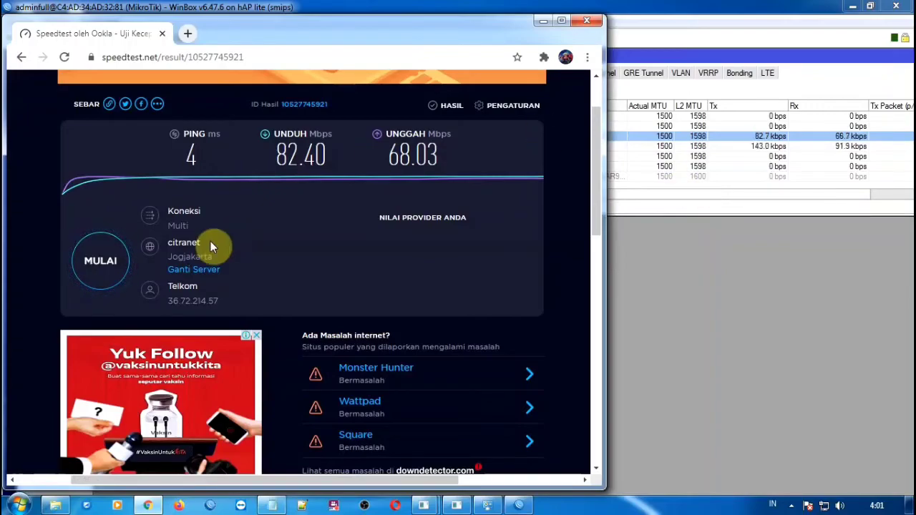
{"action": "left_click", "coordinate": [103, 263]}
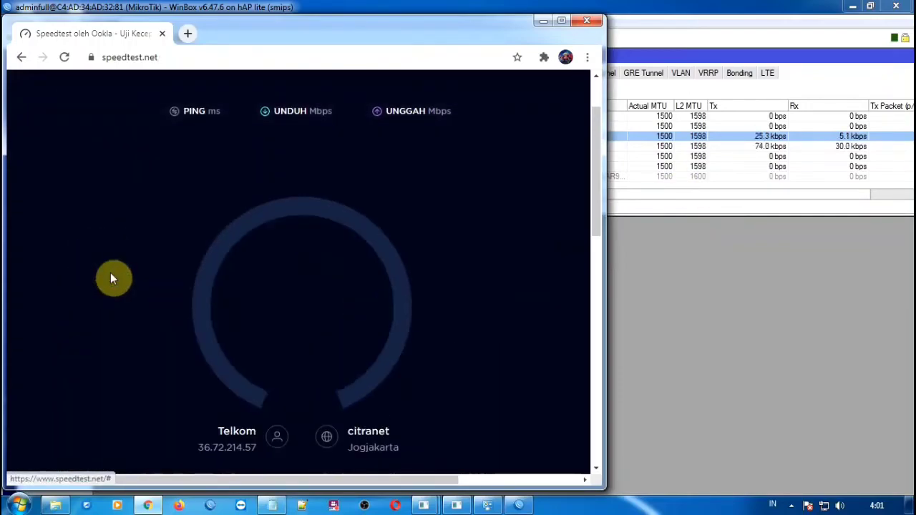